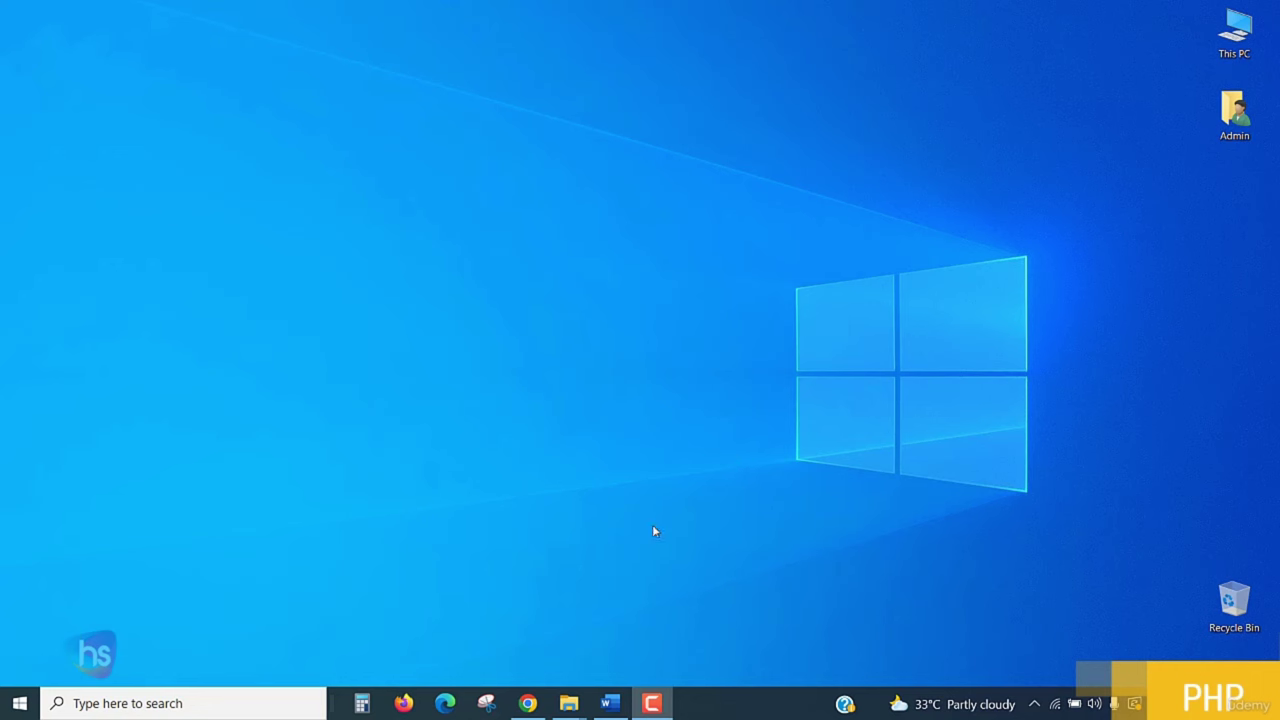
- Open Chrome, go to google.com and search for "xampp"
click(528, 703)
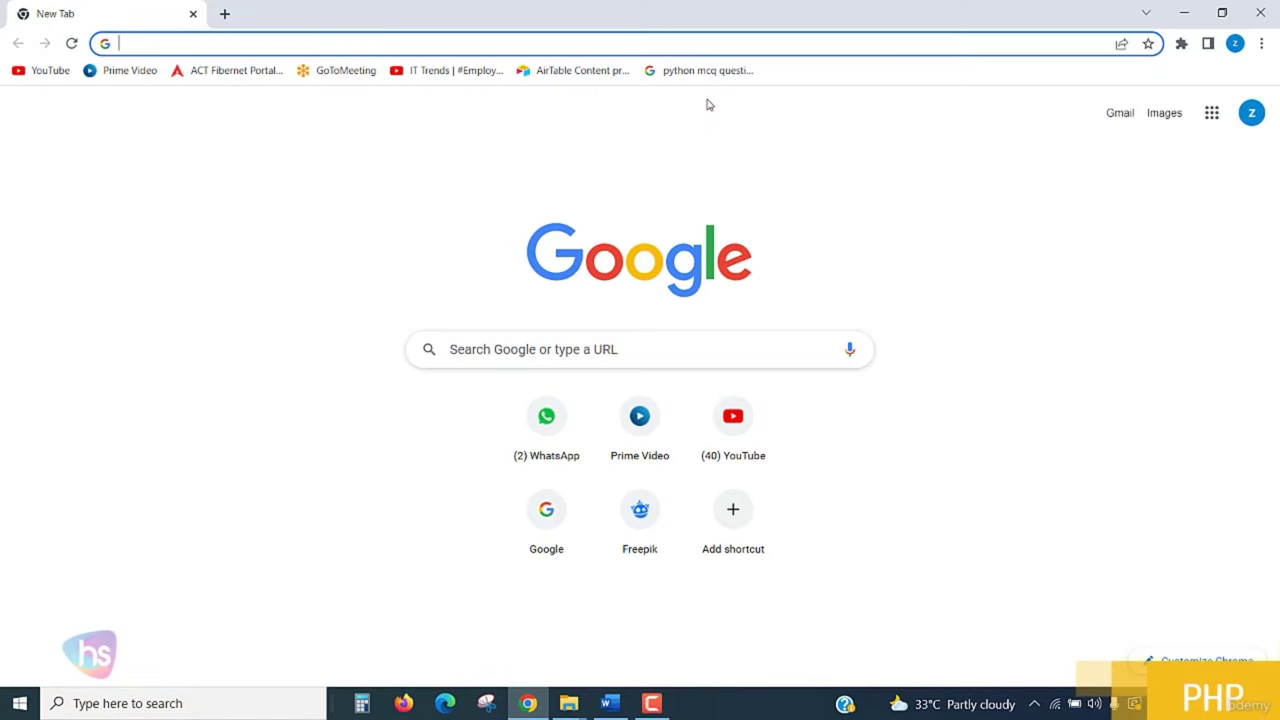
text(google)
key(Return)
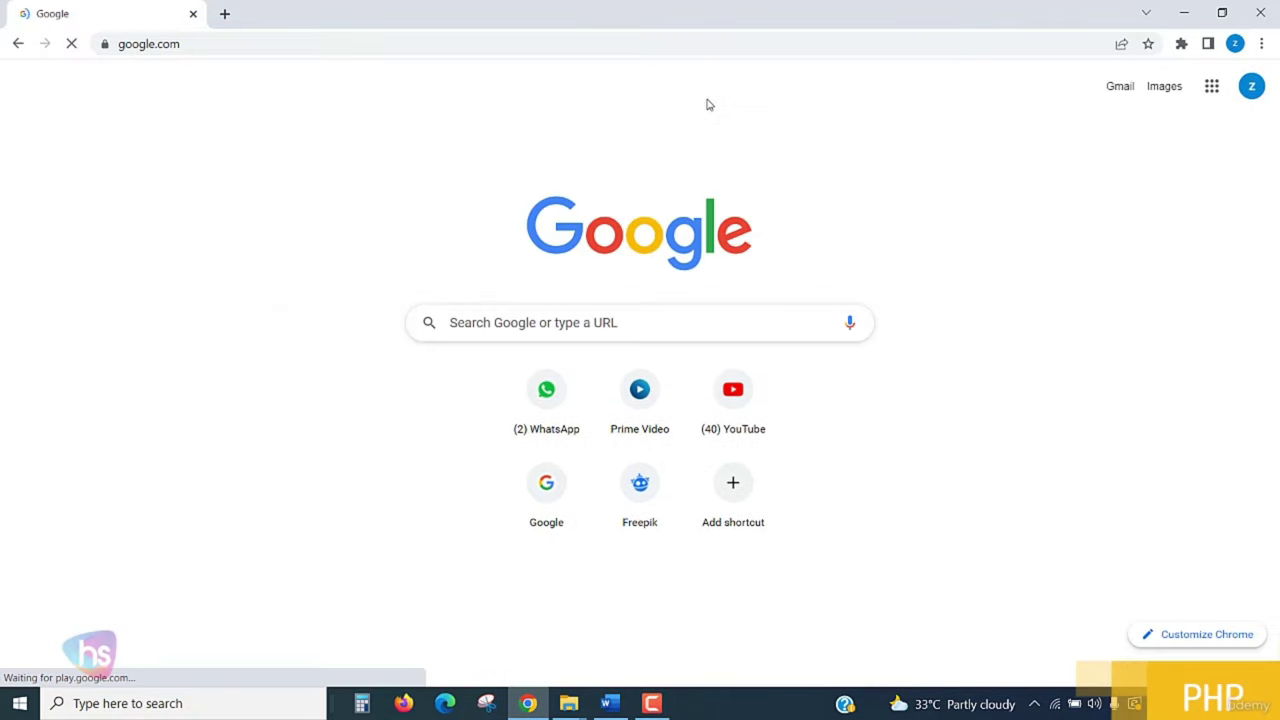
text(xa)
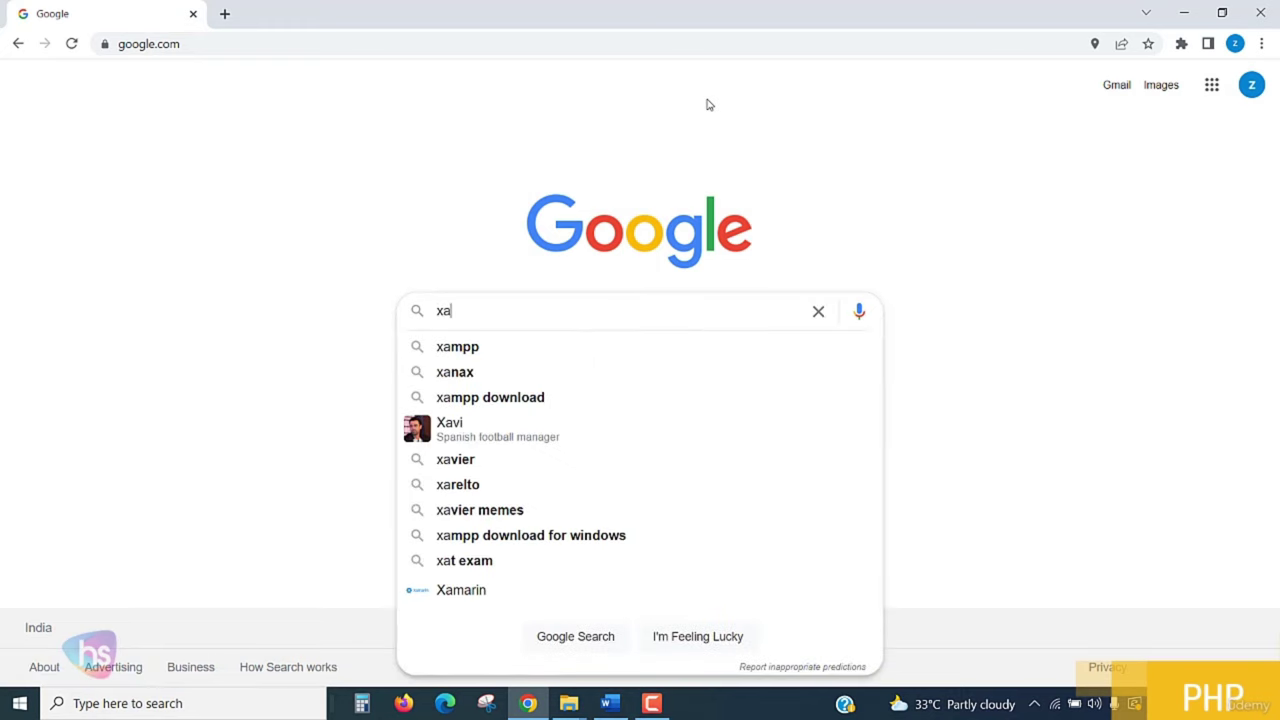
text(mpp)
key(Return)
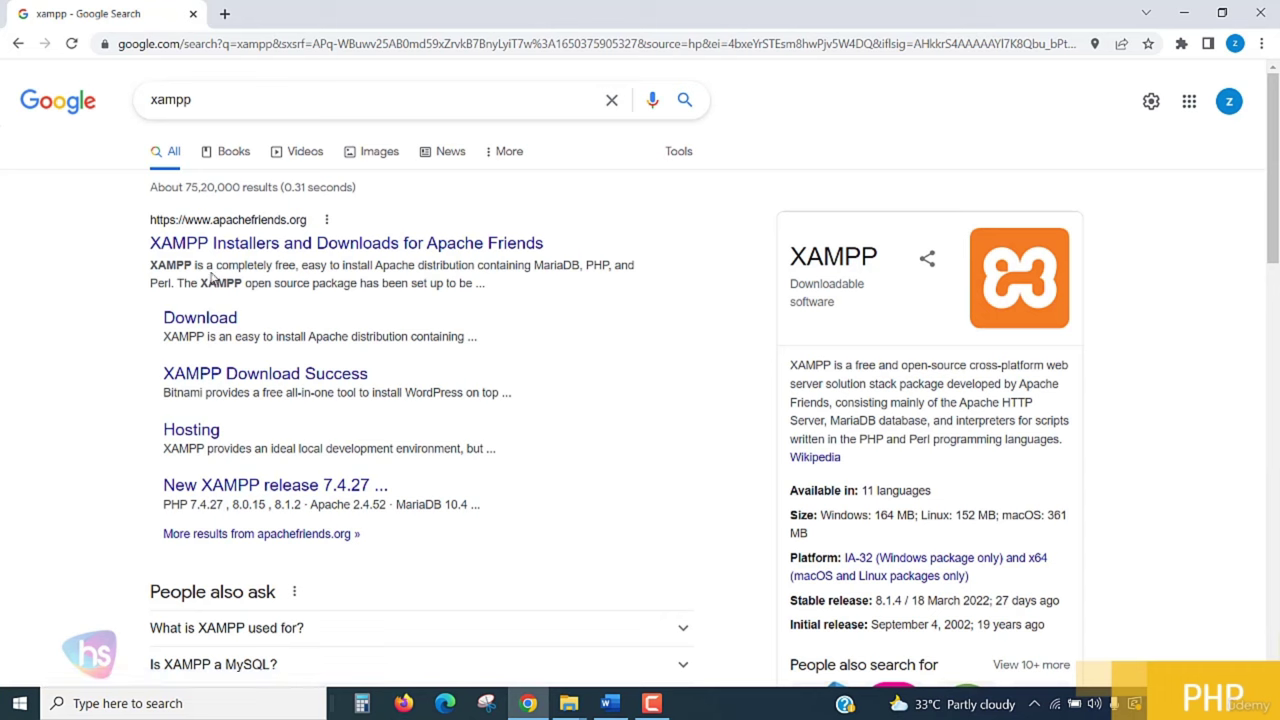
- Open the Apache Friends download page and download the 64-bit XAMPP for Windows installer, version 7.4.28
click(310, 248)
click(219, 318)
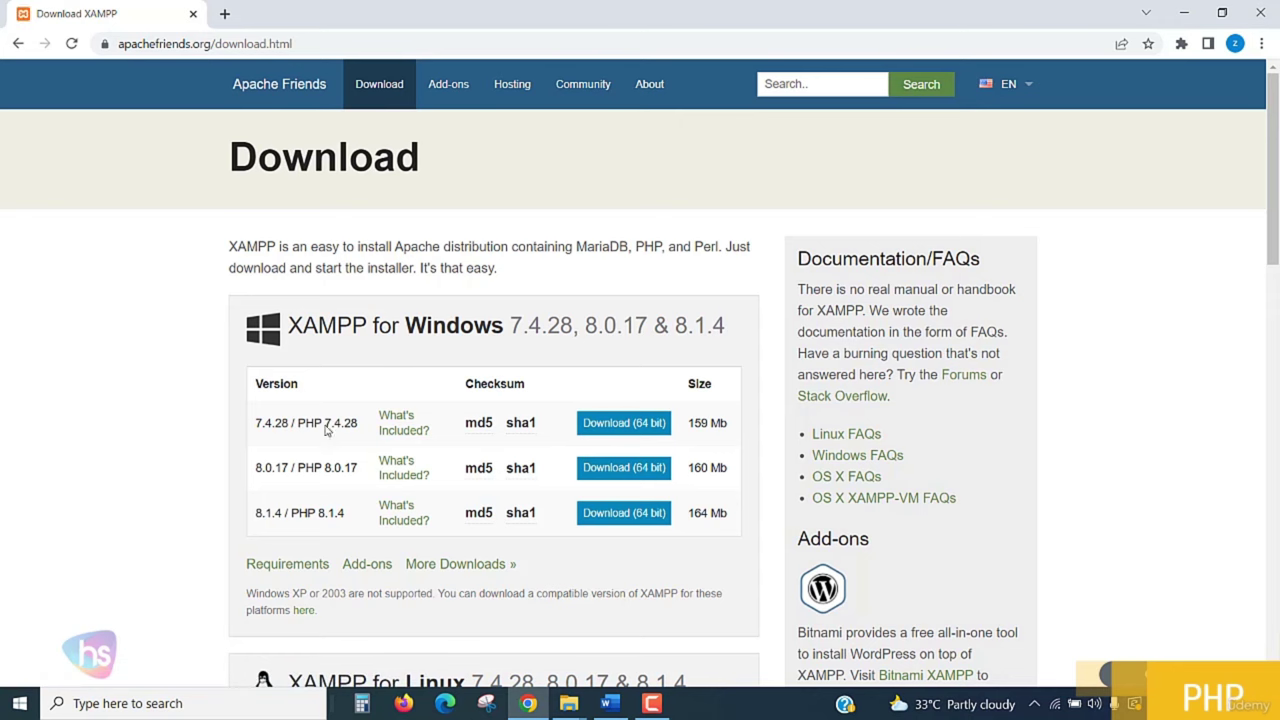
scroll(480, 453, down, 1)
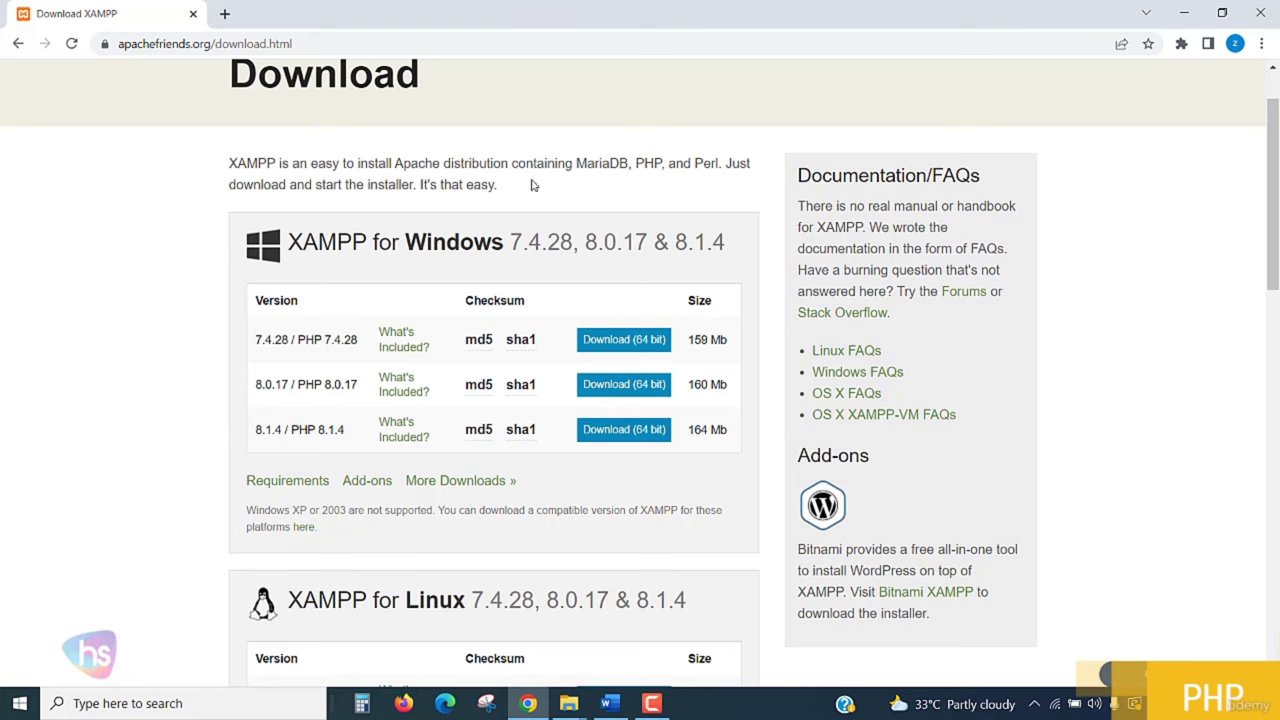
click(622, 341)
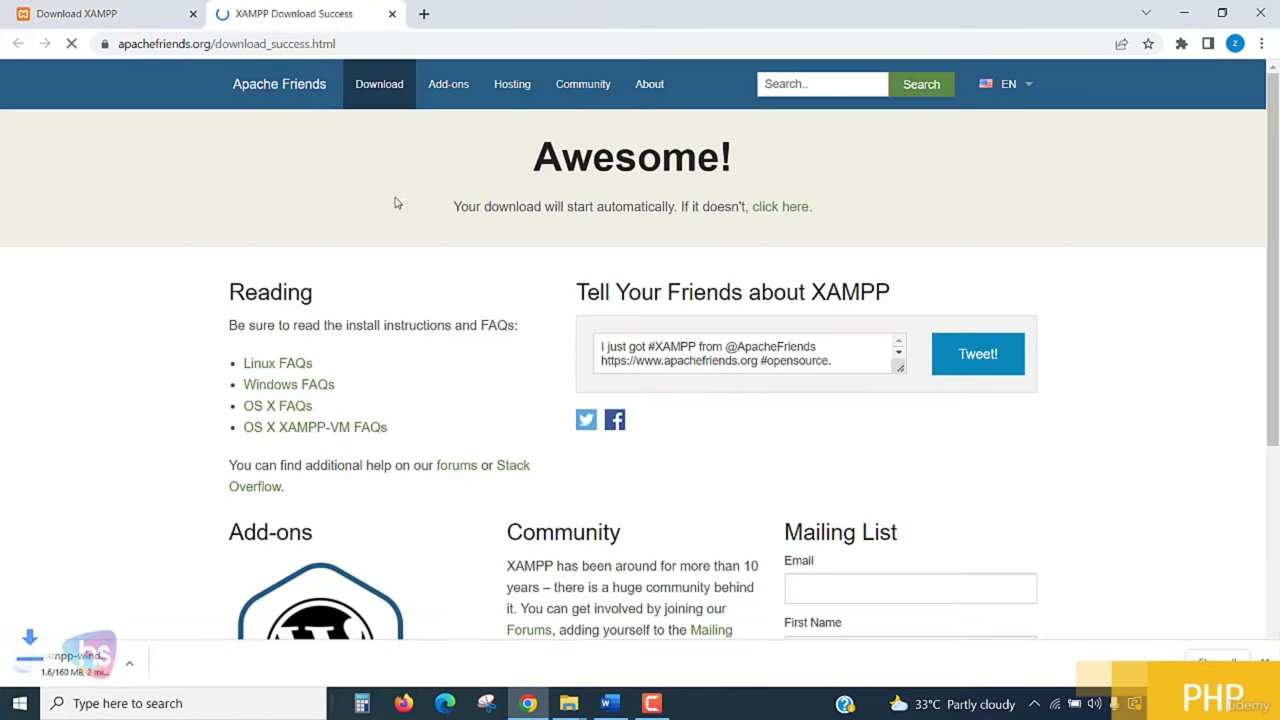
- Return to the XAMPP download page and review the versions offered for Windows, Linux and OS X
click(105, 12)
scroll(491, 380, down, 3)
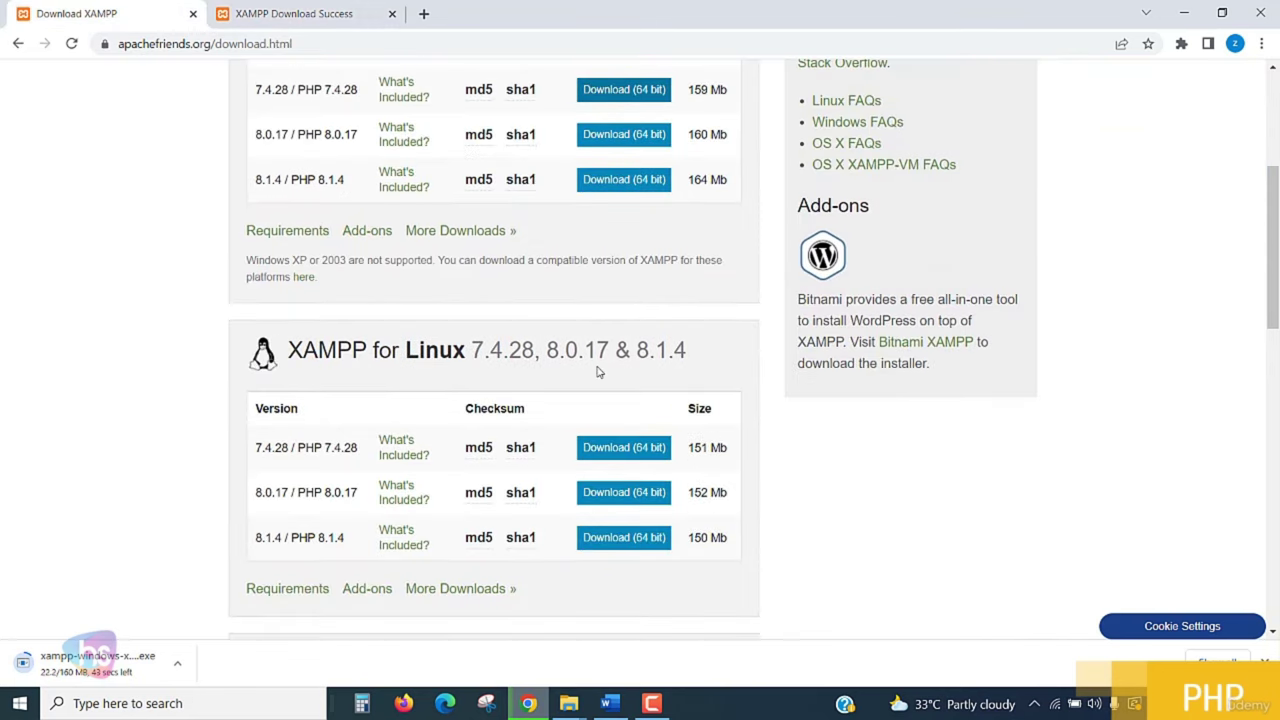
scroll(597, 371, up, 2)
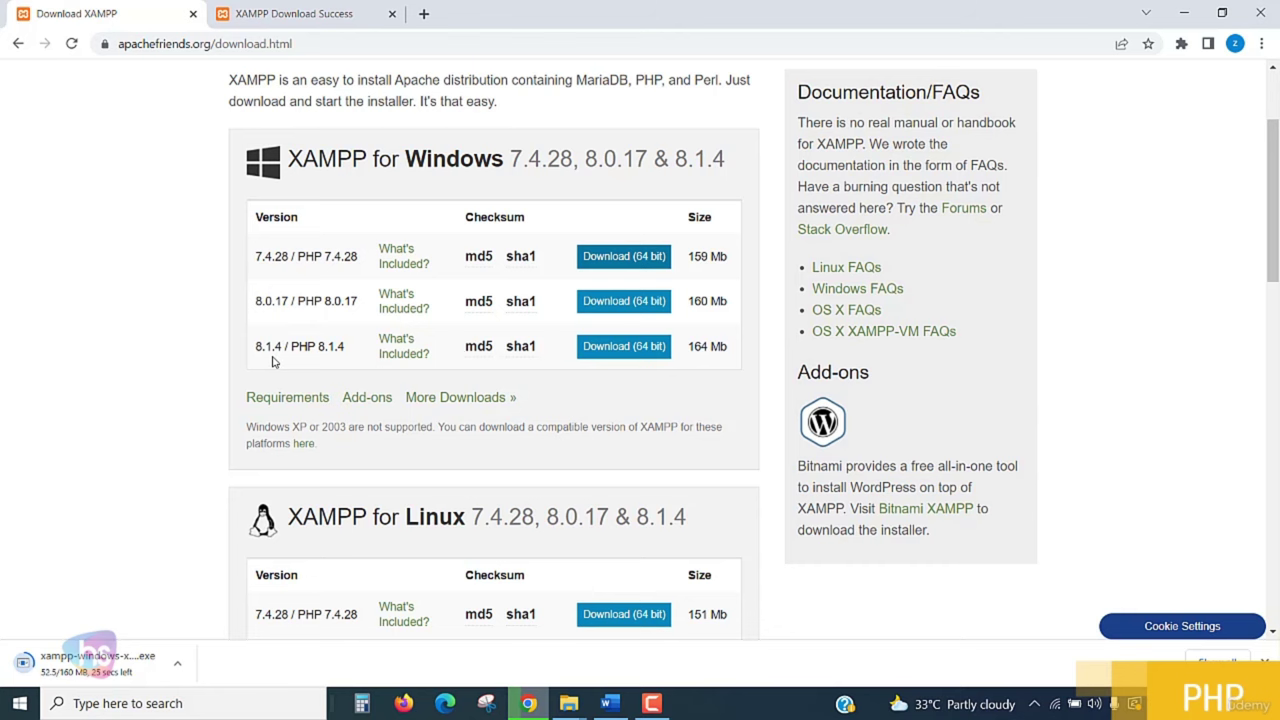
scroll(394, 426, down, 2)
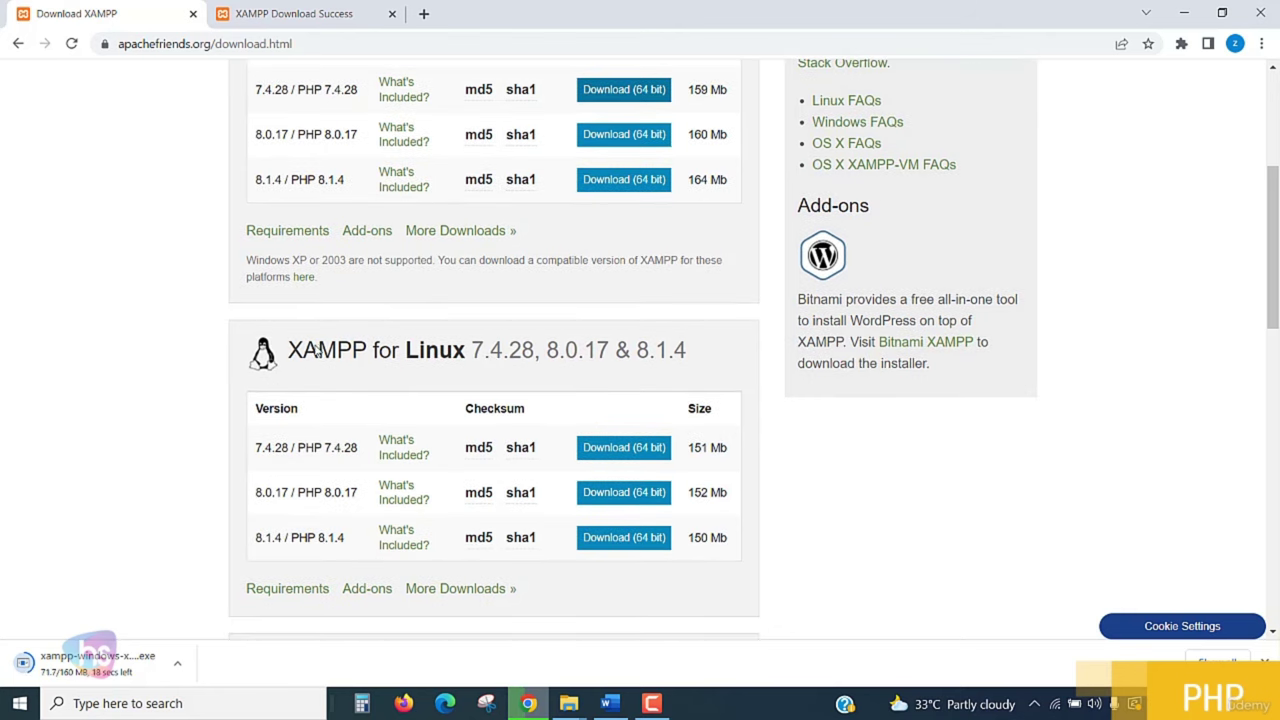
scroll(480, 358, down, 4)
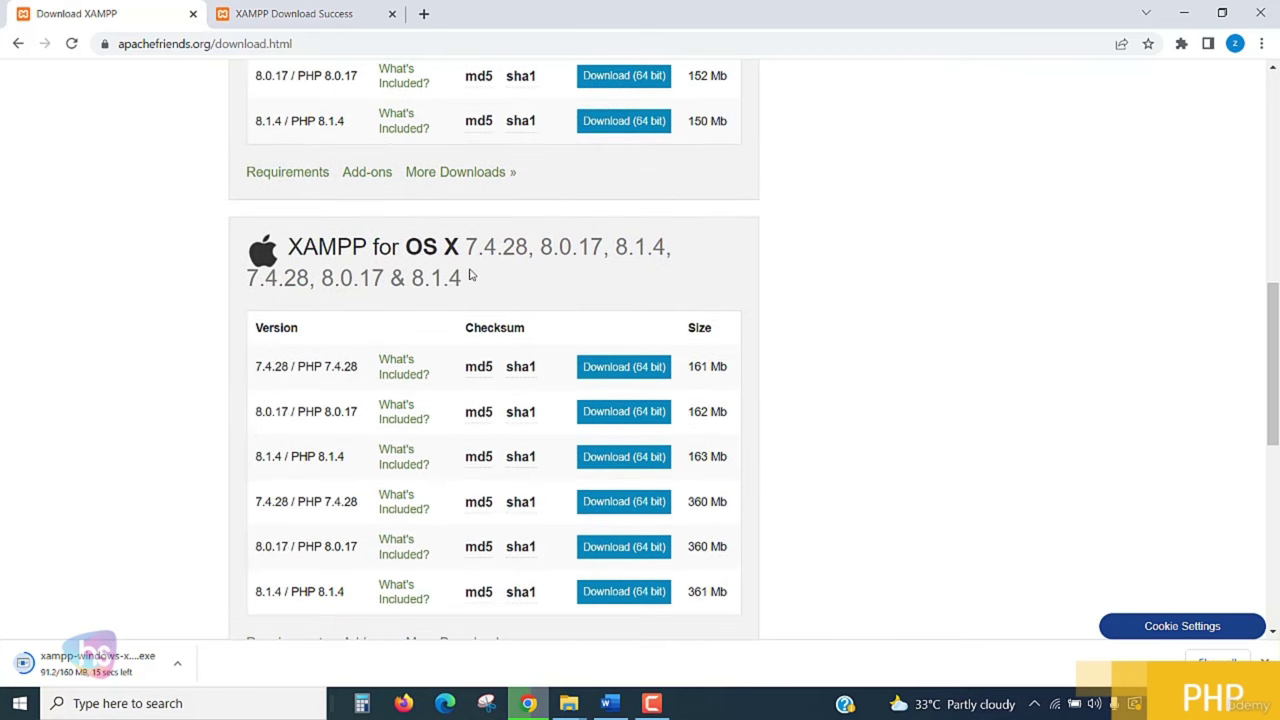
scroll(420, 282, down, 4)
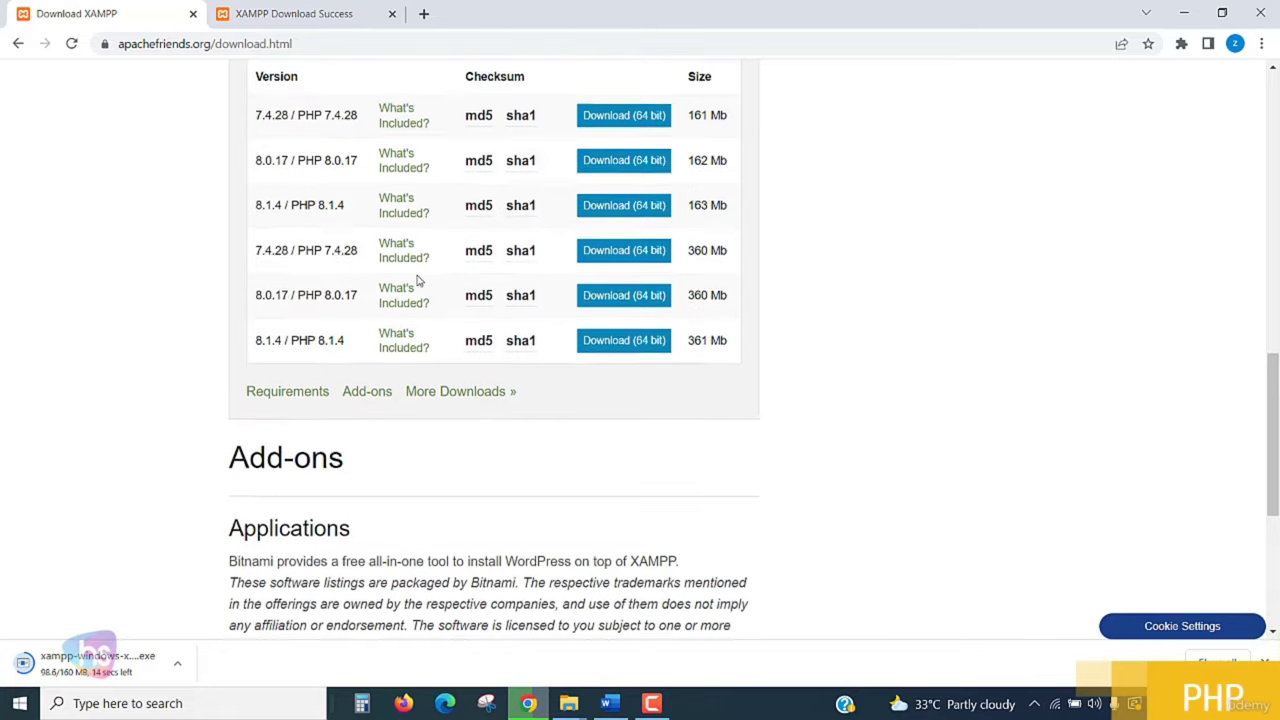
scroll(462, 291, down, 2)
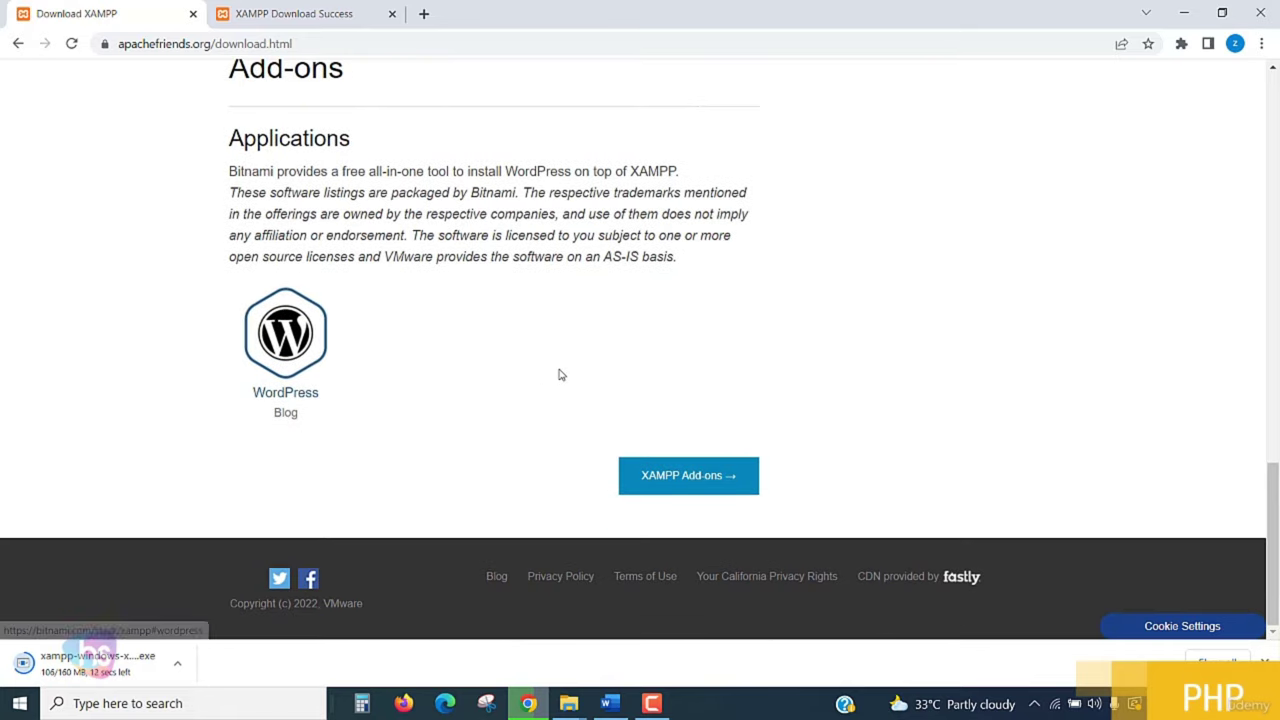
scroll(560, 375, up, 15)
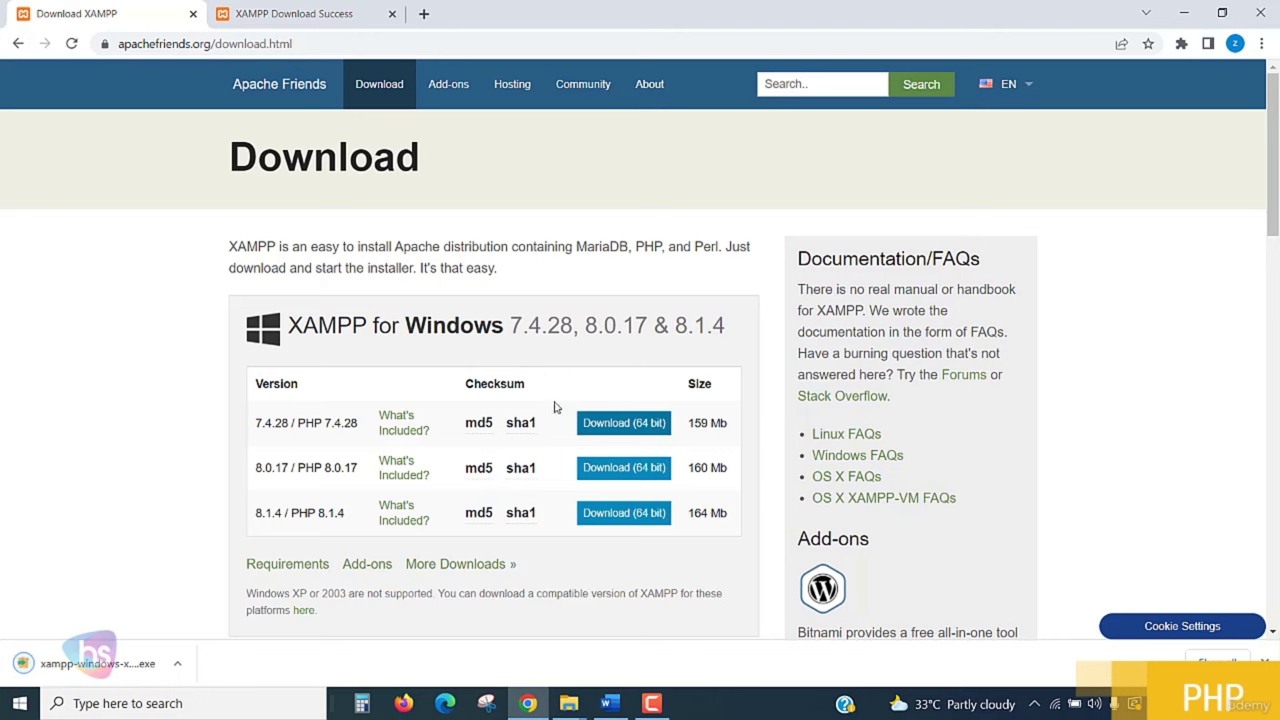
scroll(514, 414, down, 4)
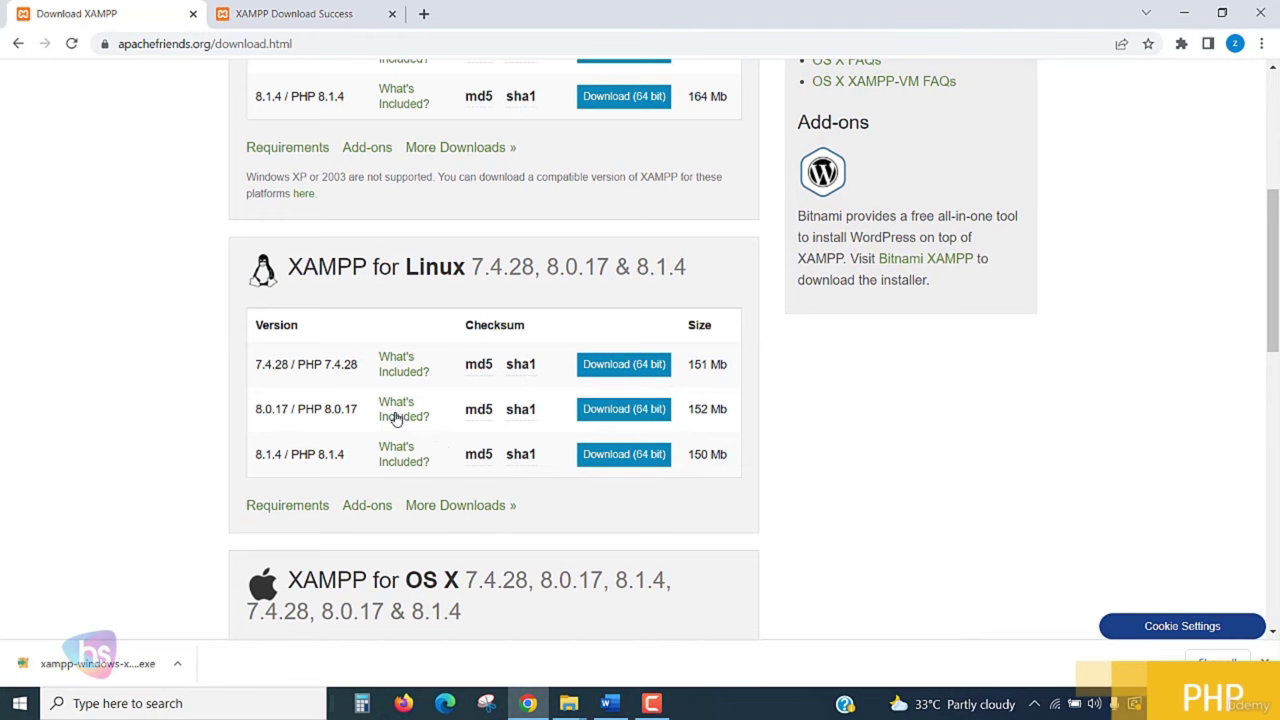
scroll(777, 460, down, 2)
scroll(777, 460, up, 6)
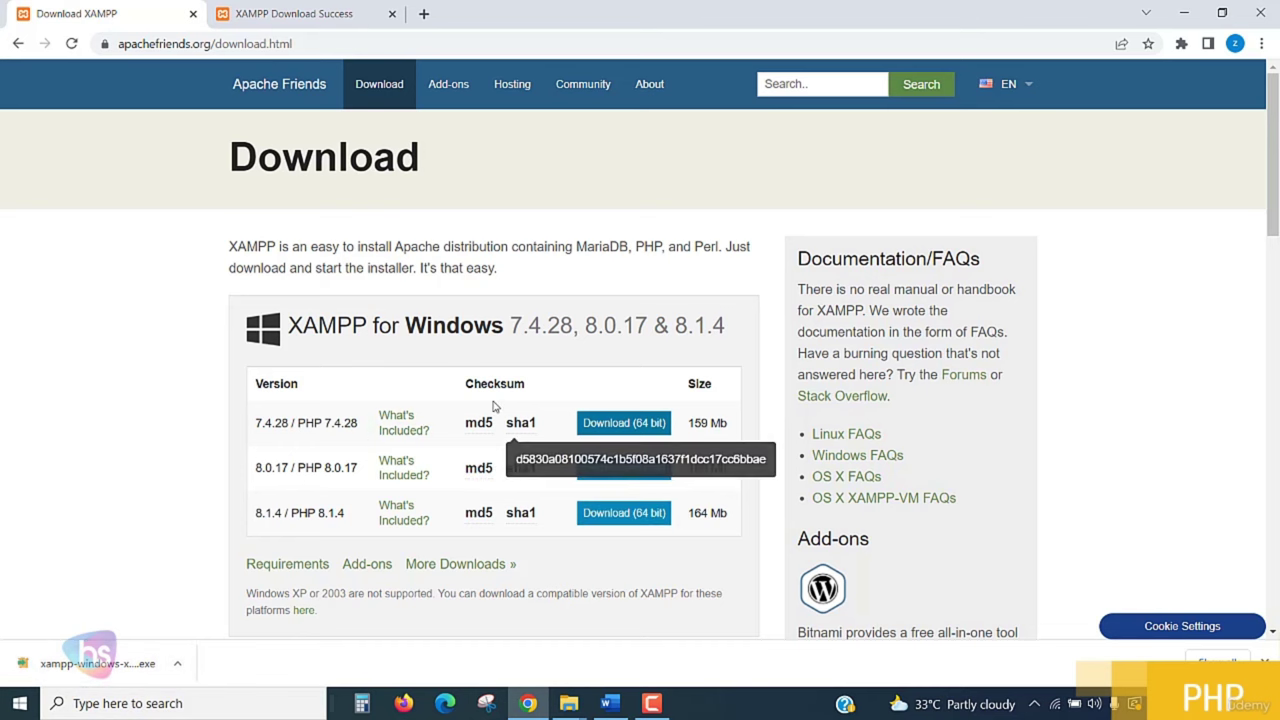
- Launch the downloaded XAMPP installer, minimize the browser, and proceed past the UAC warning and welcome page
click(91, 663)
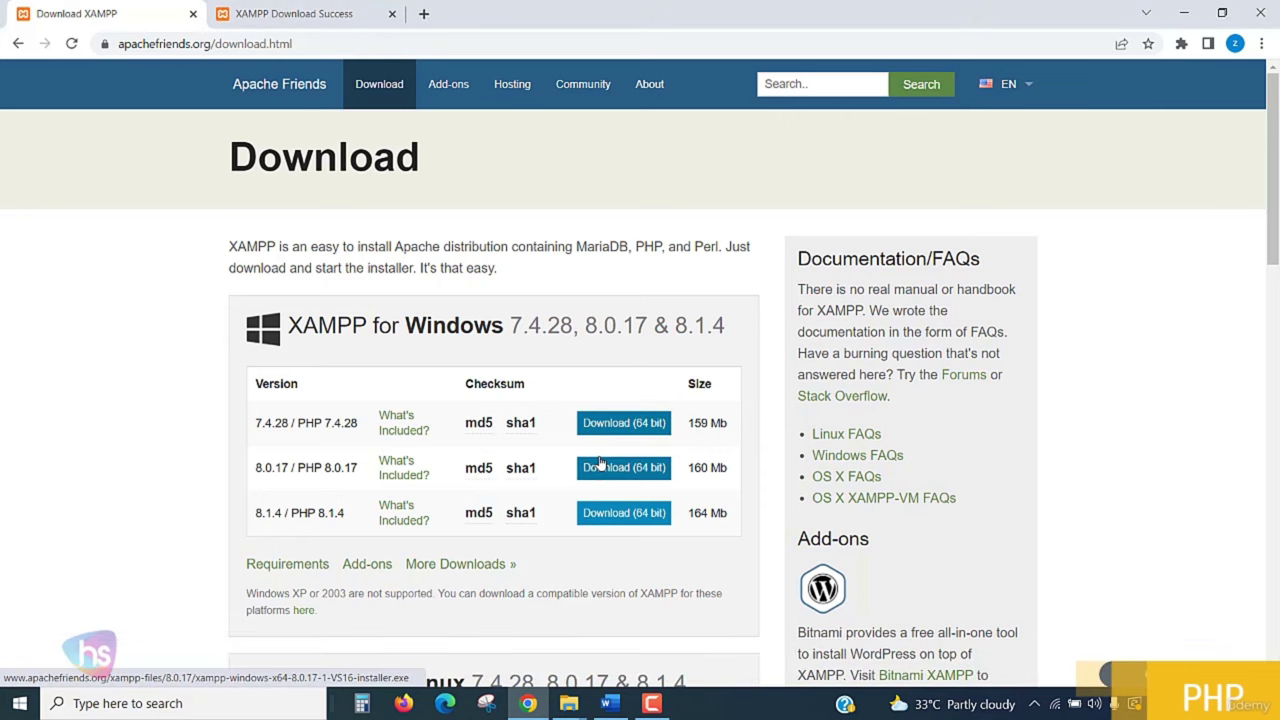
click(1187, 13)
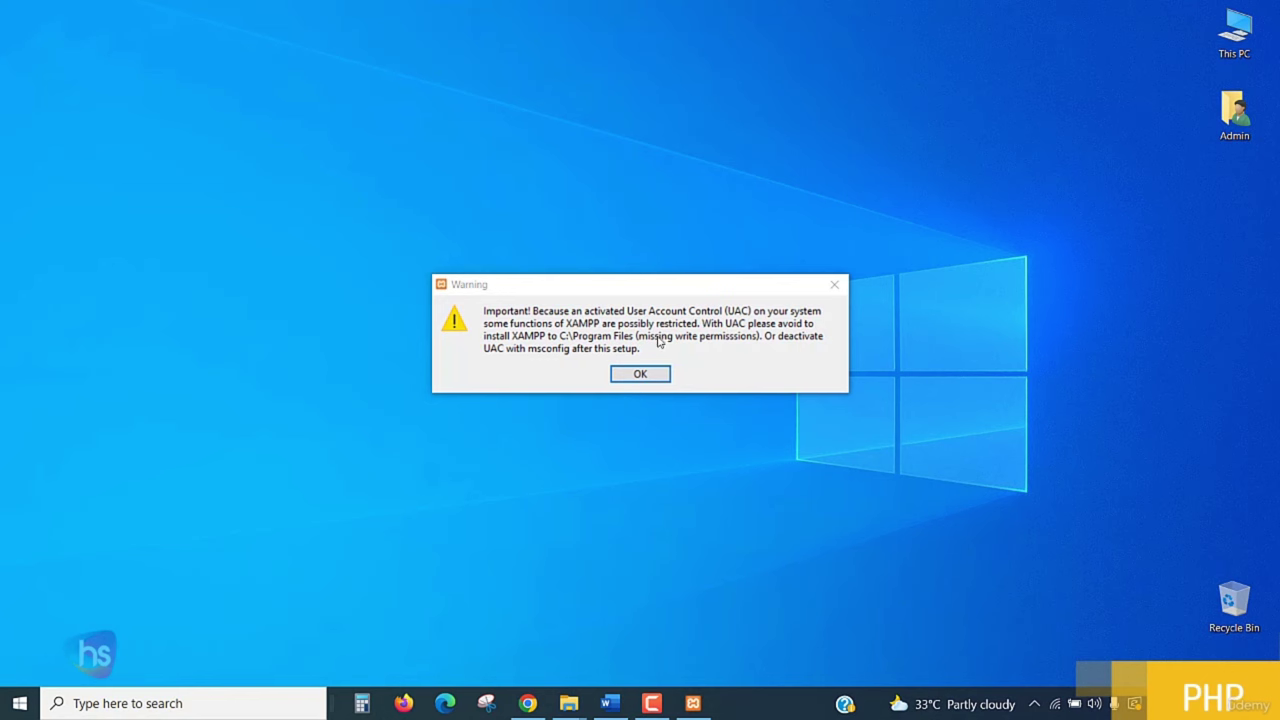
click(622, 376)
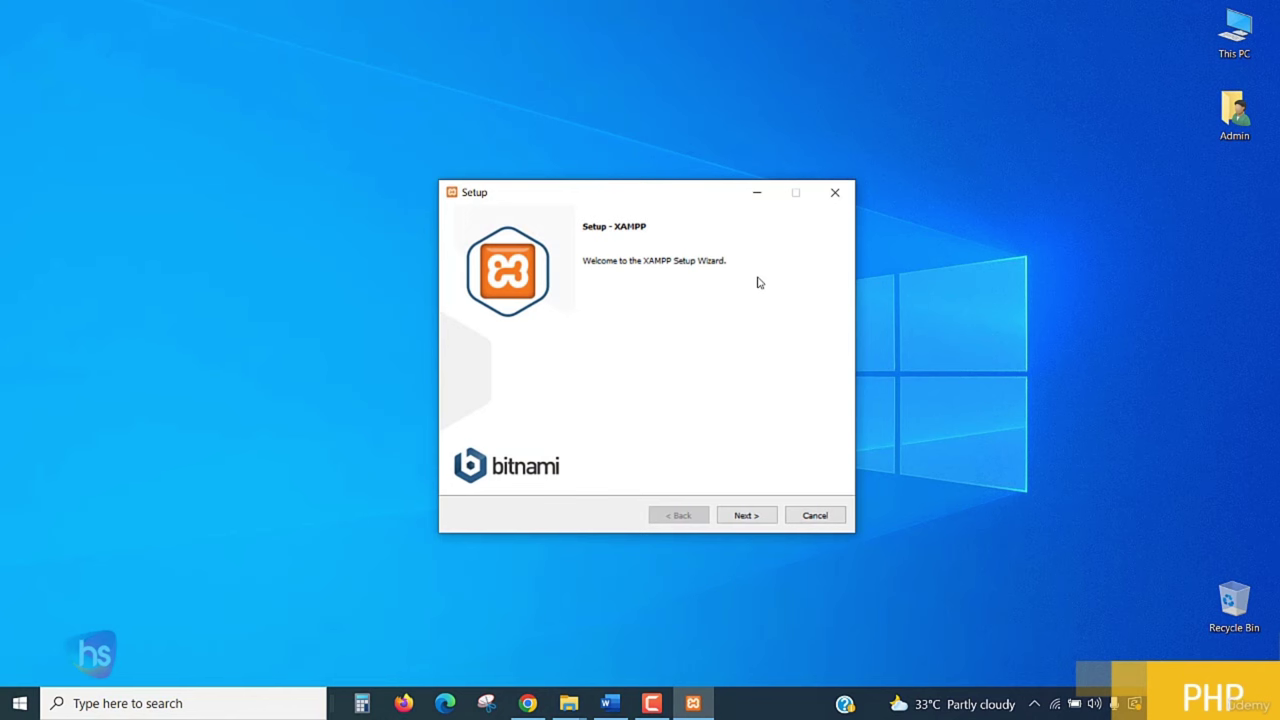
click(748, 516)
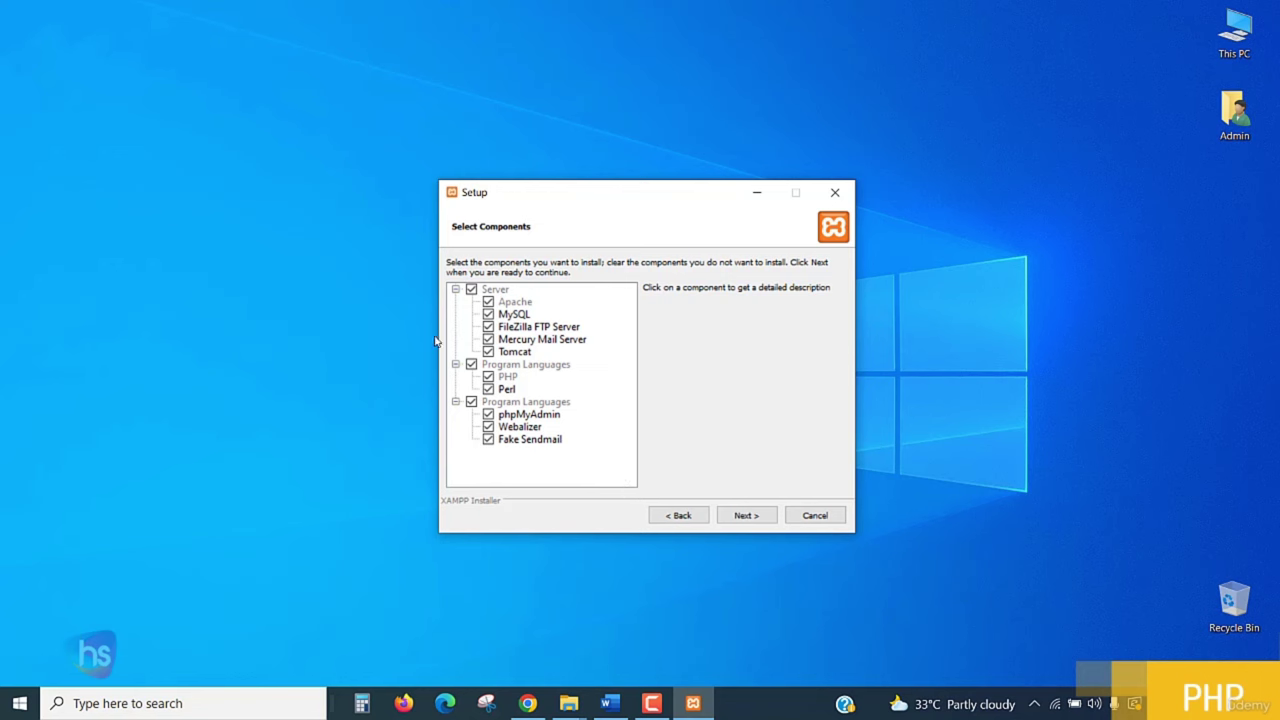
- Exclude FileZilla FTP Server, Mercury Mail Server, Tomcat, Perl, Fake Sendmail and Webalizer from the installation and continue the setup
click(488, 327)
click(488, 340)
click(487, 352)
click(488, 389)
click(488, 439)
click(488, 427)
click(748, 518)
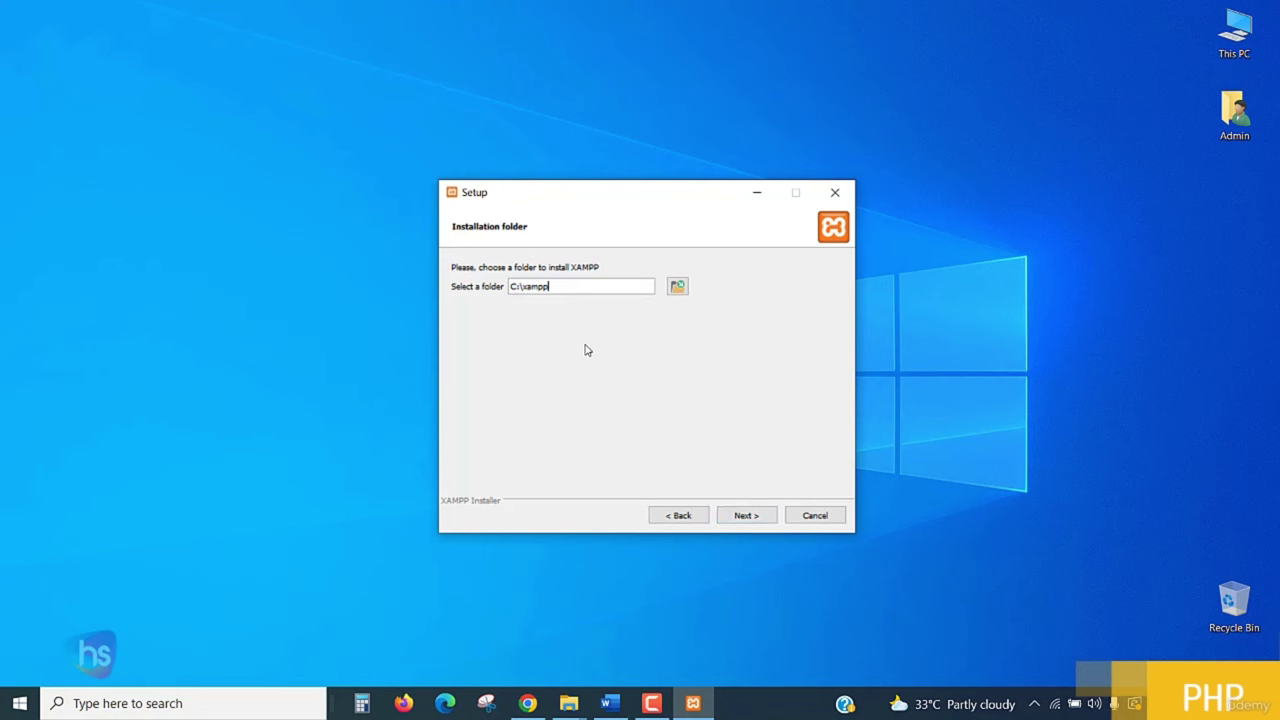
- Accept the C:\xampp folder and English language, opt out of learning more about Bitnami, and start the installation
click(758, 518)
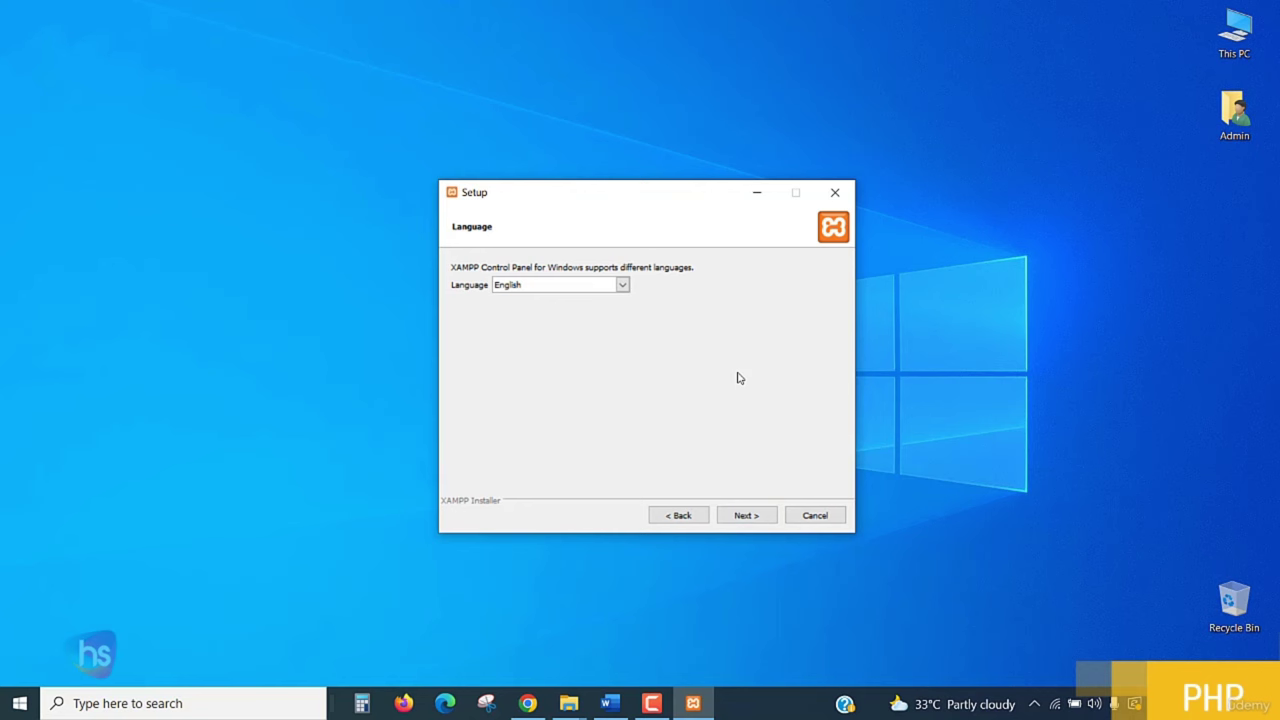
click(758, 517)
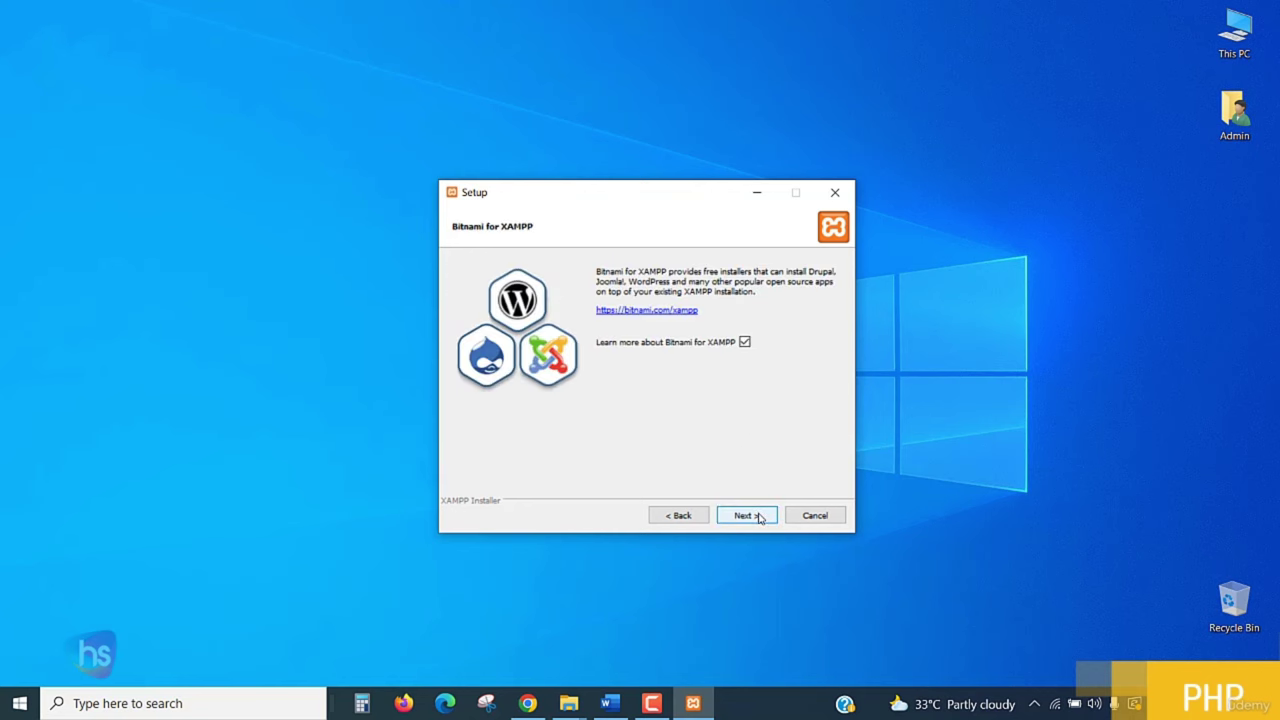
click(744, 342)
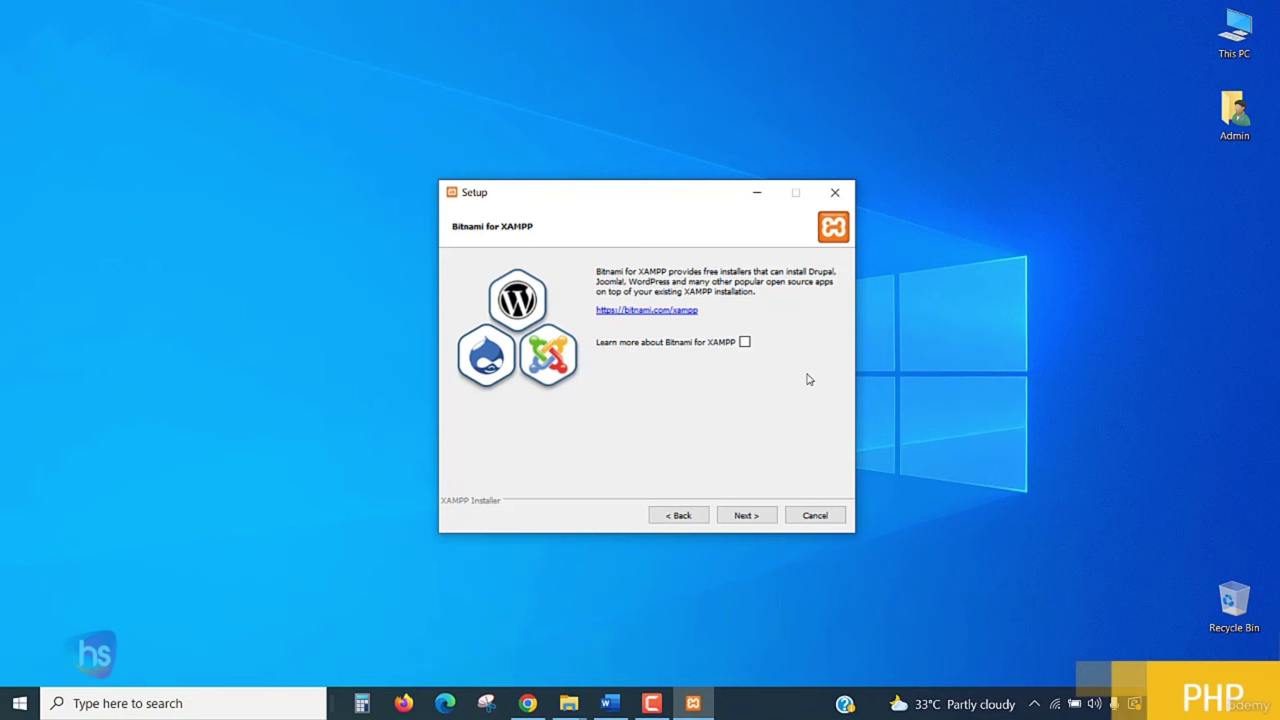
click(746, 515)
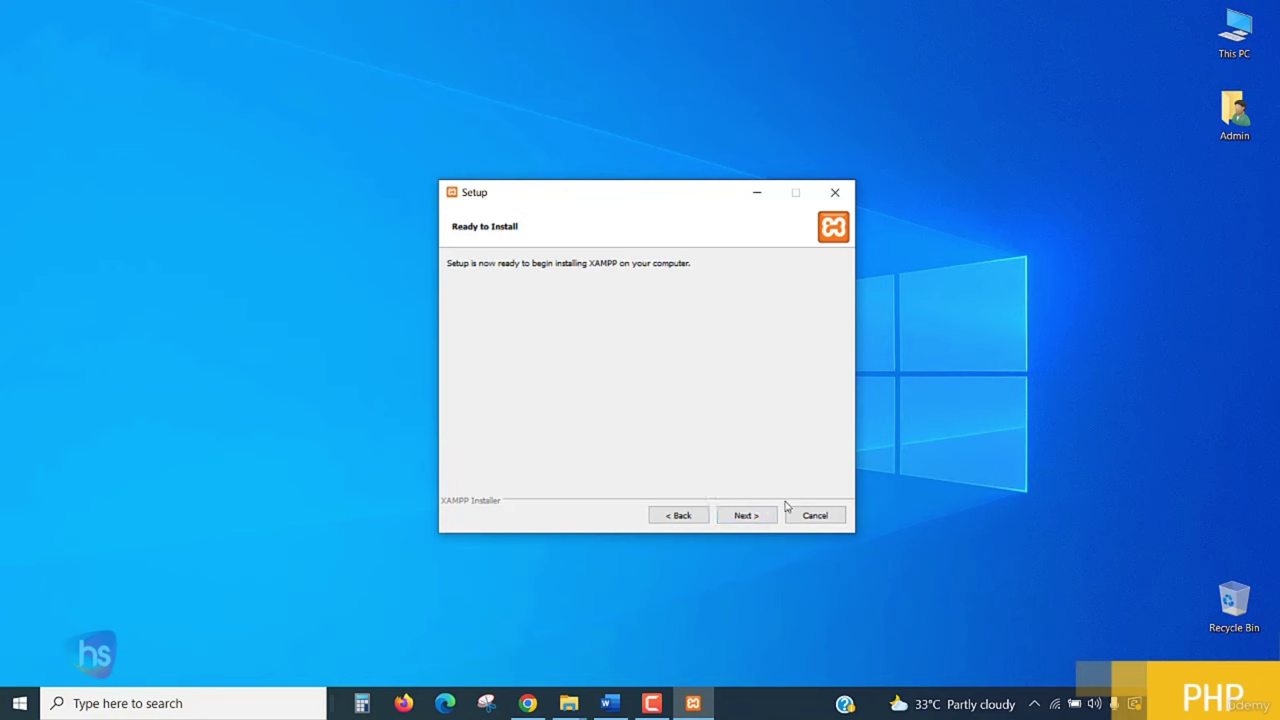
click(748, 516)
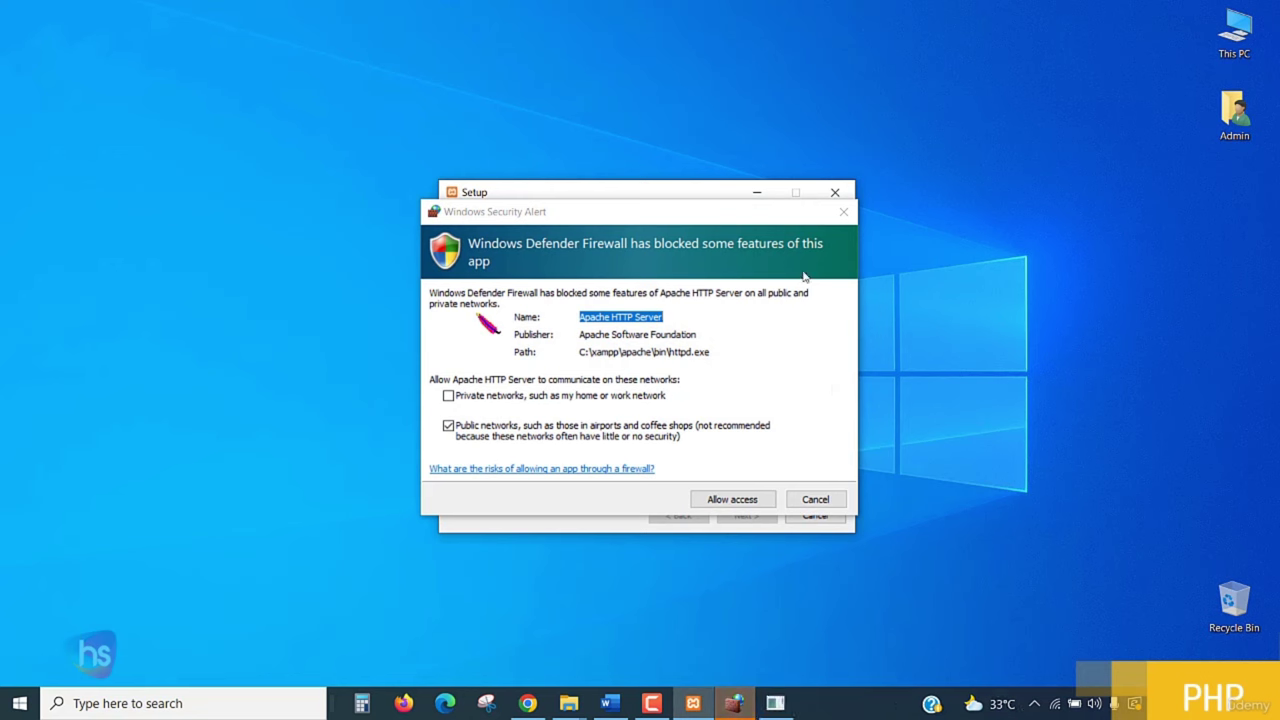
- Allow Apache HTTP Server through the firewall, finish the setup with the Control Panel launching, and move its window toward the screen's centre
click(730, 499)
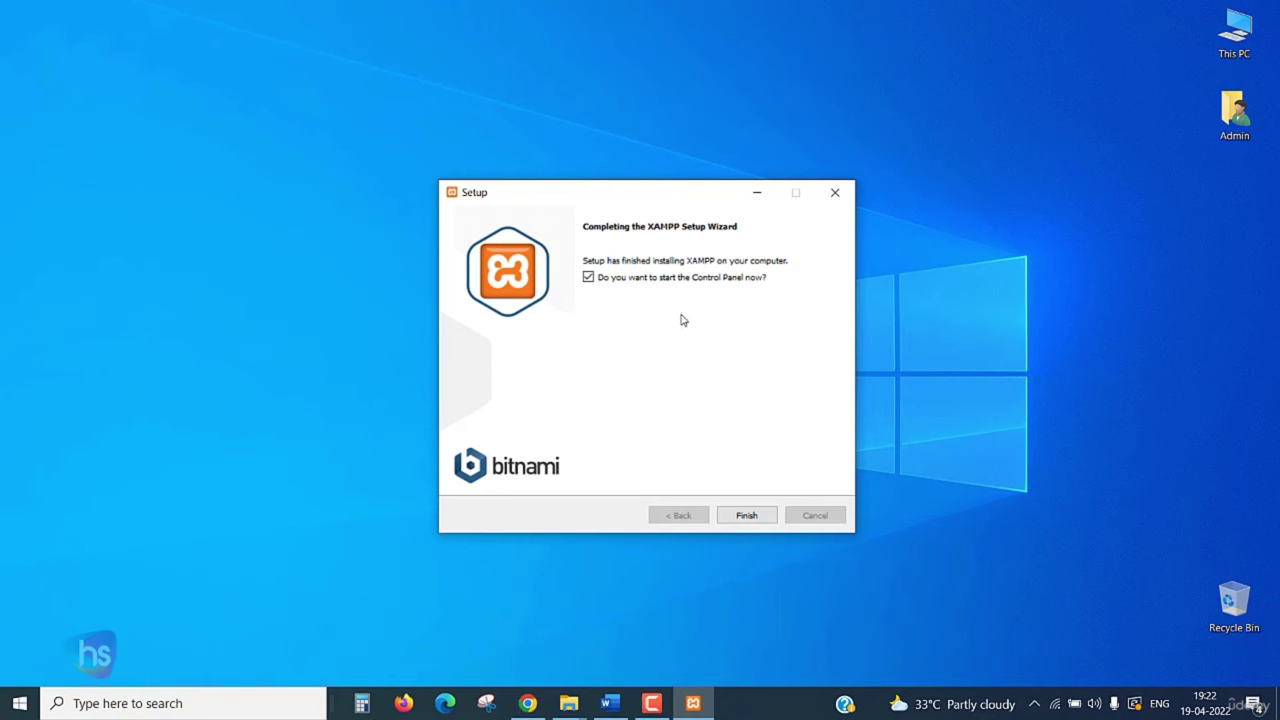
click(747, 516)
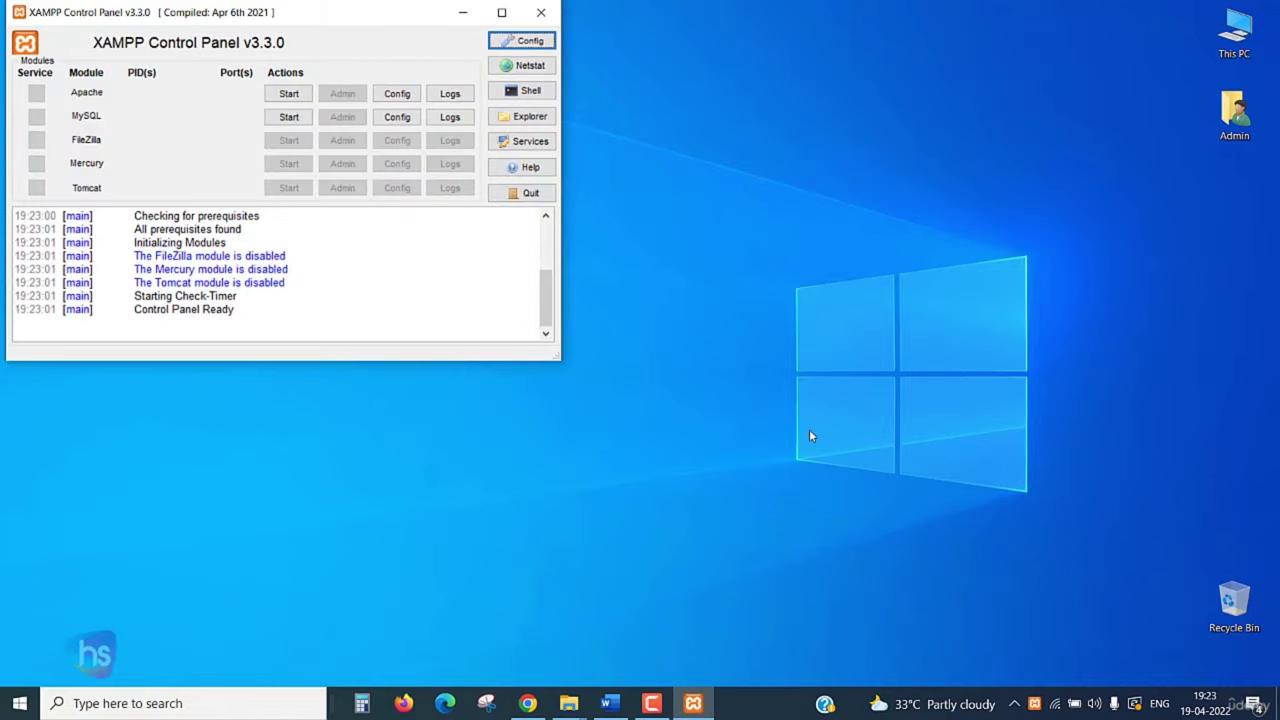
drag(322, 15, 745, 99)
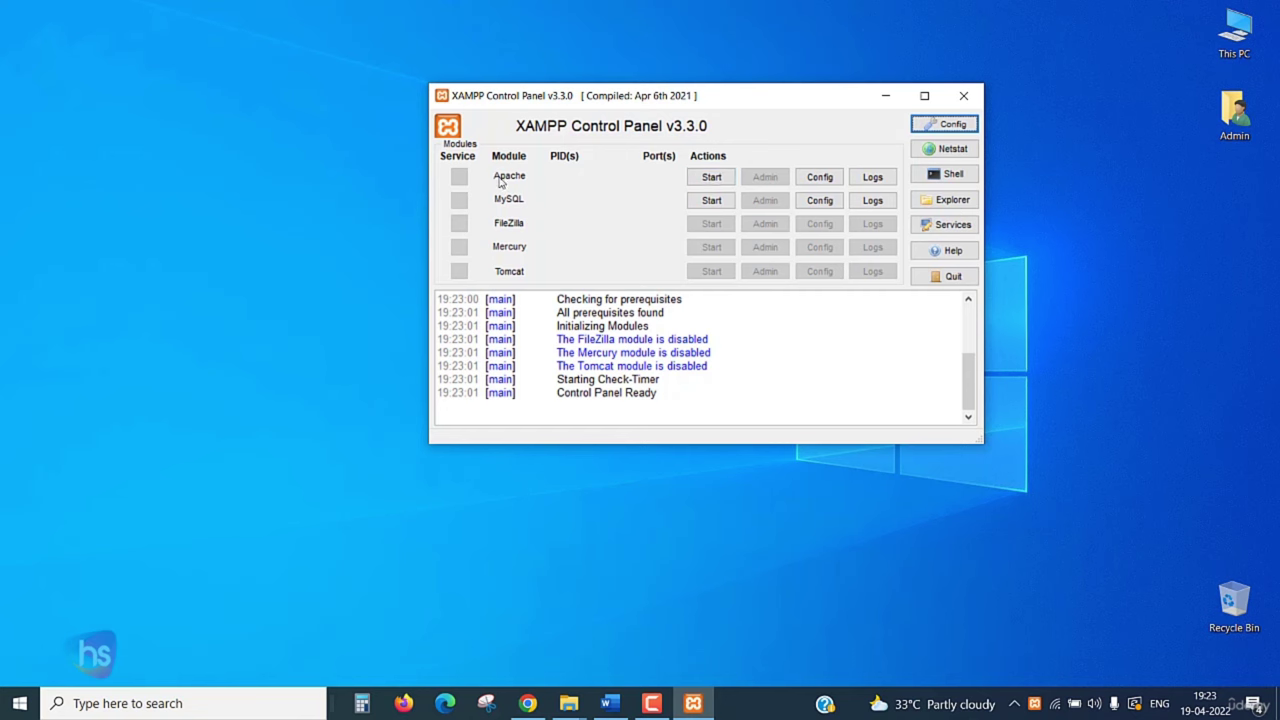
- Start the Apache and MySQL modules in the XAMPP Control Panel and allow mysqld through the firewall
click(714, 177)
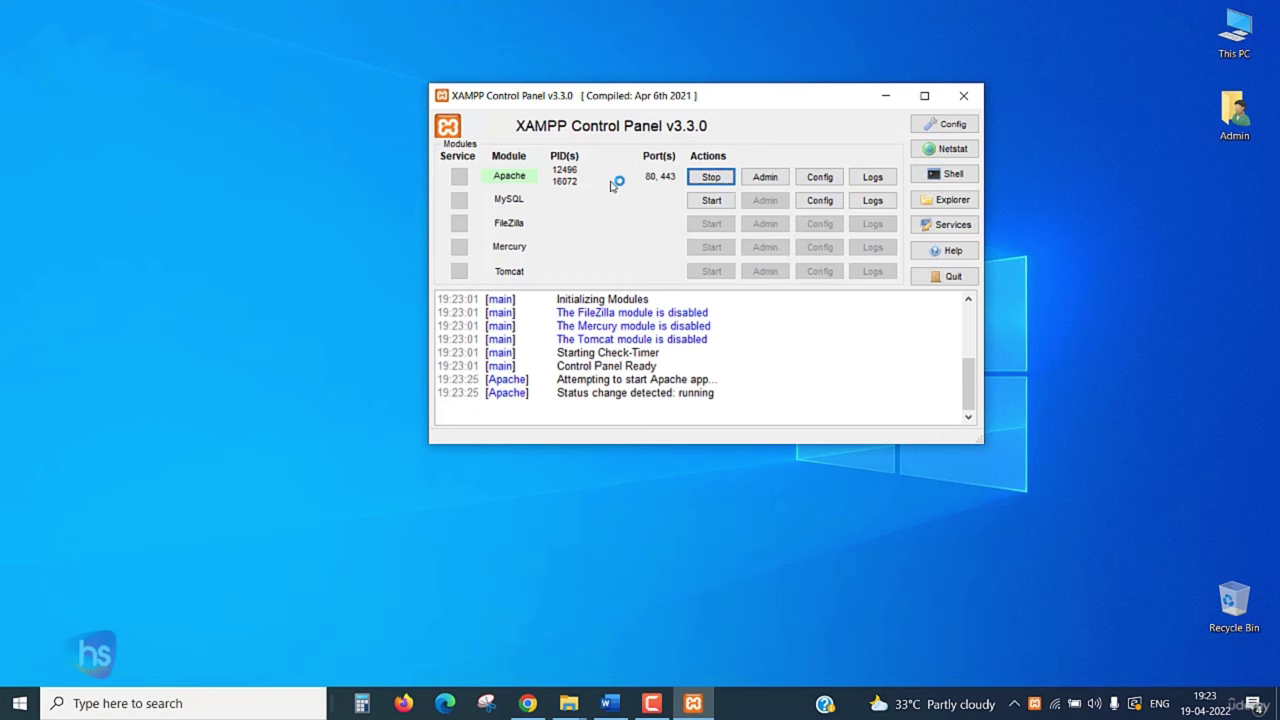
drag(564, 393, 800, 402)
click(785, 400)
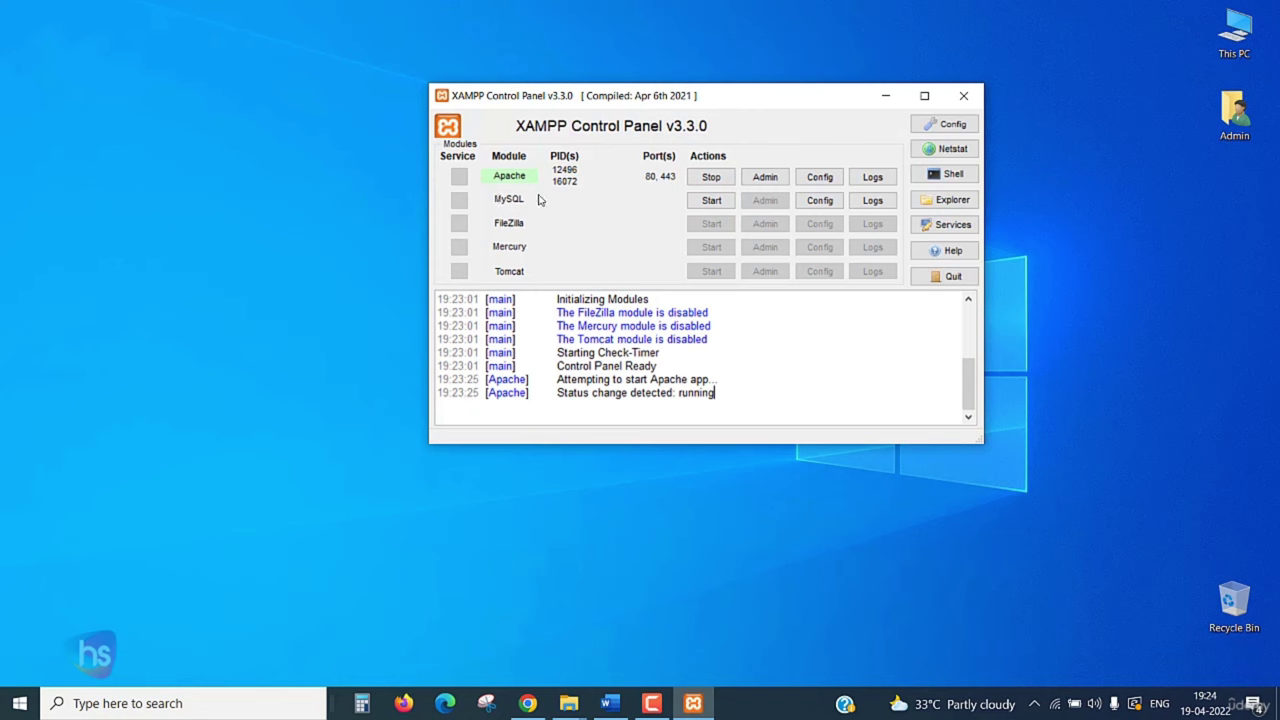
click(713, 201)
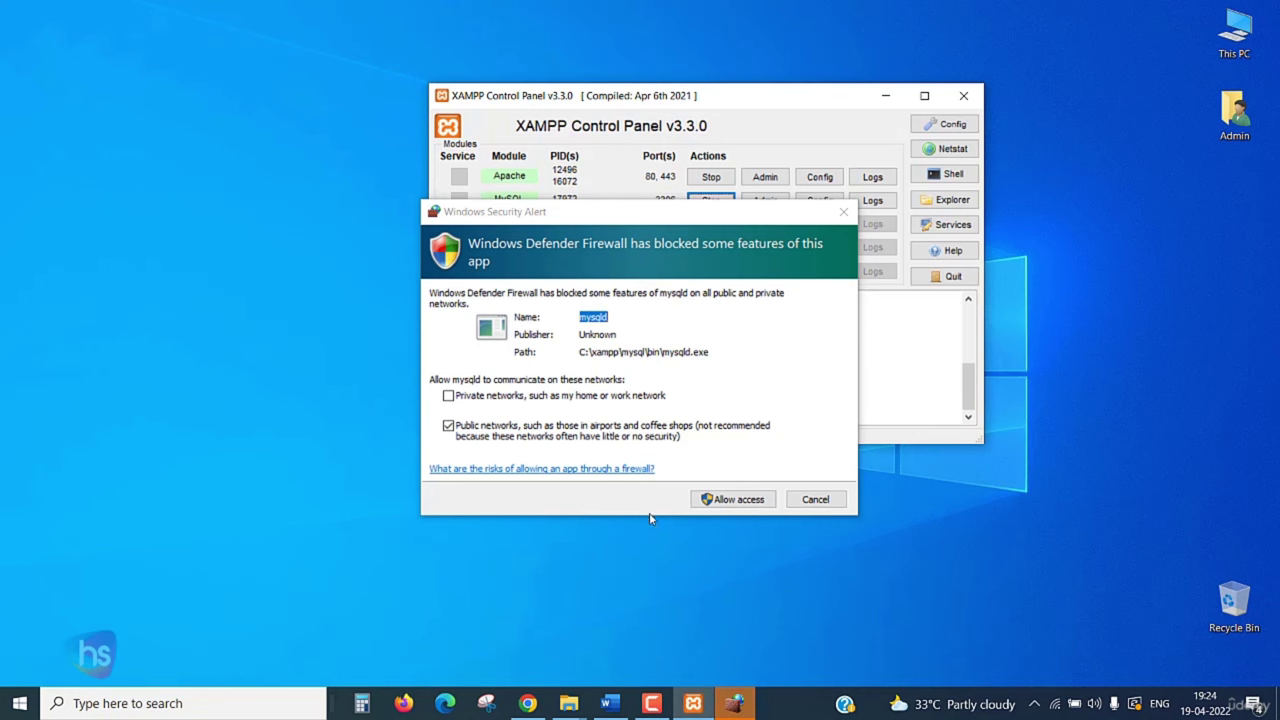
click(748, 498)
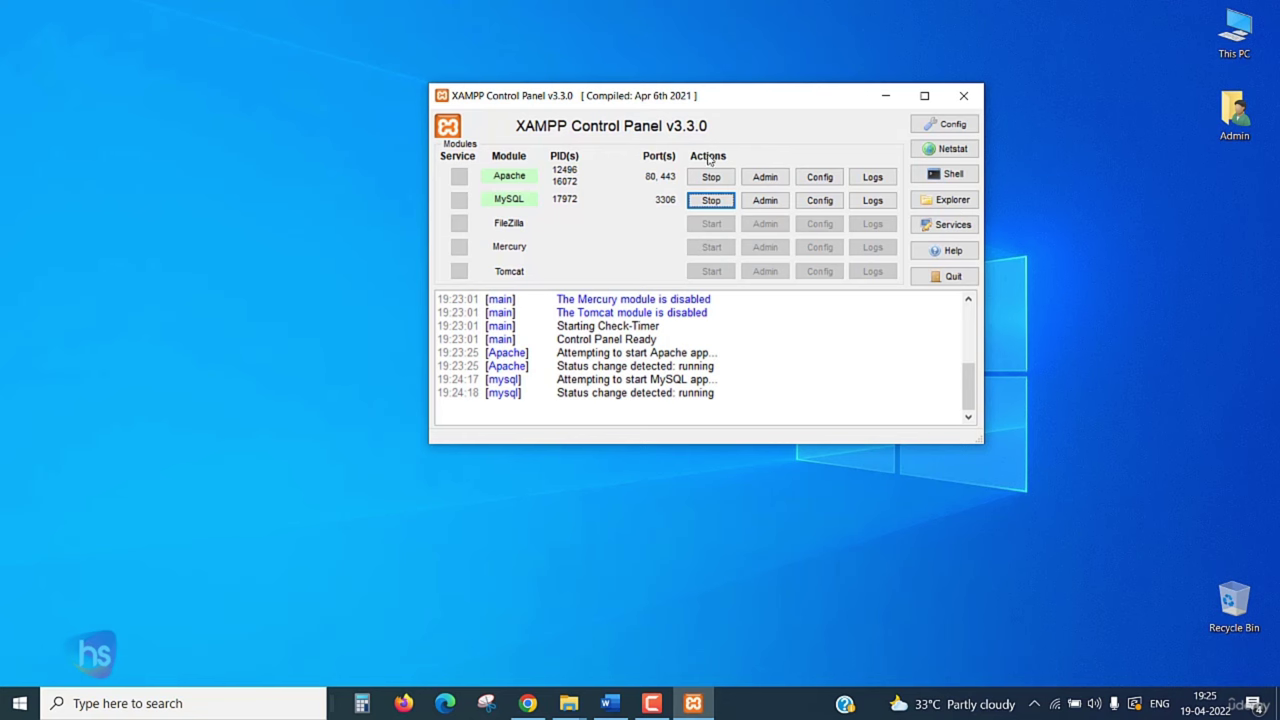
- Open a maximized File Explorer window and display the contents of the Windows (C:) drive
key(super+e)
click(507, 12)
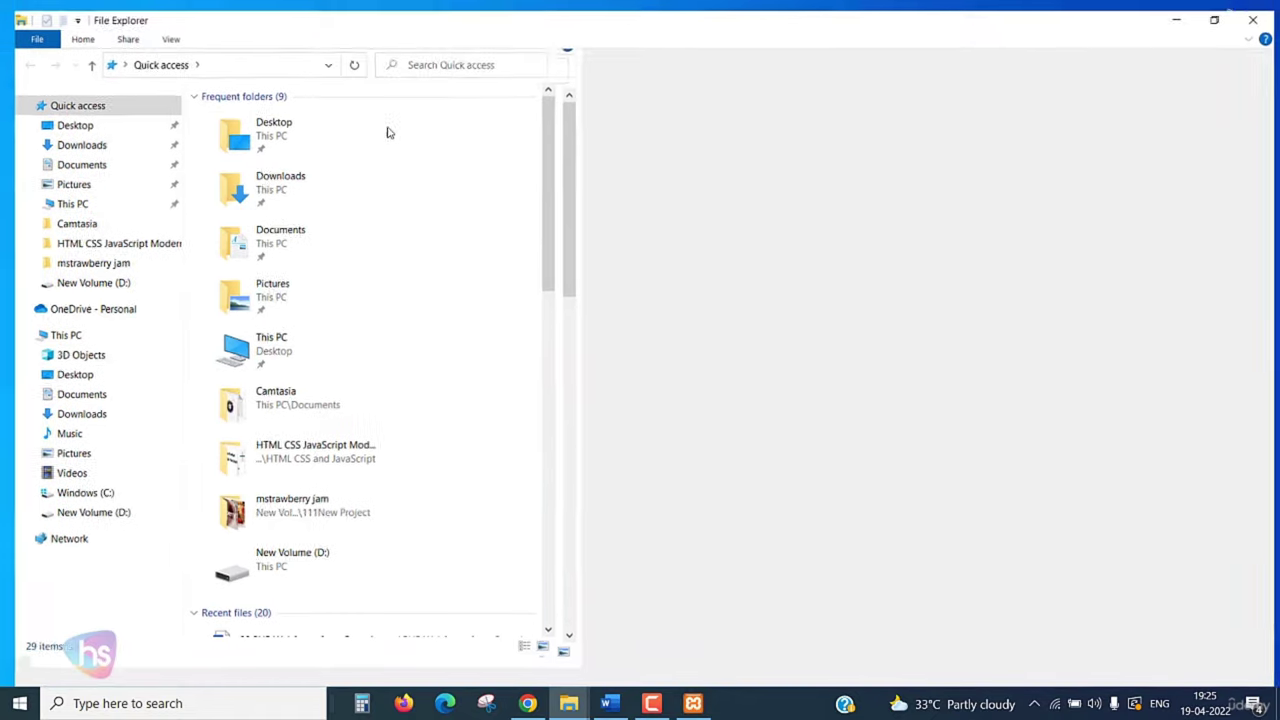
click(60, 489)
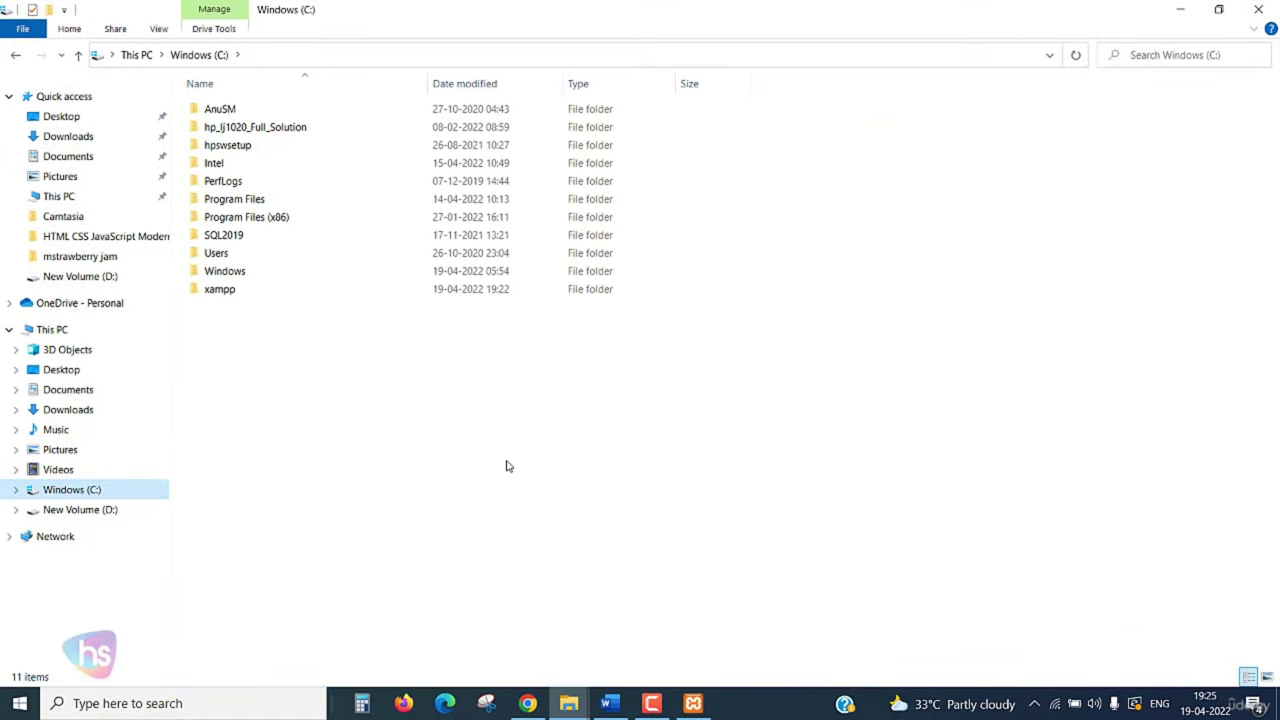
- Open the xampp folder on the C: drive, locate the xampp-control application, and bring the running XAMPP Control Panel into view
click(248, 292)
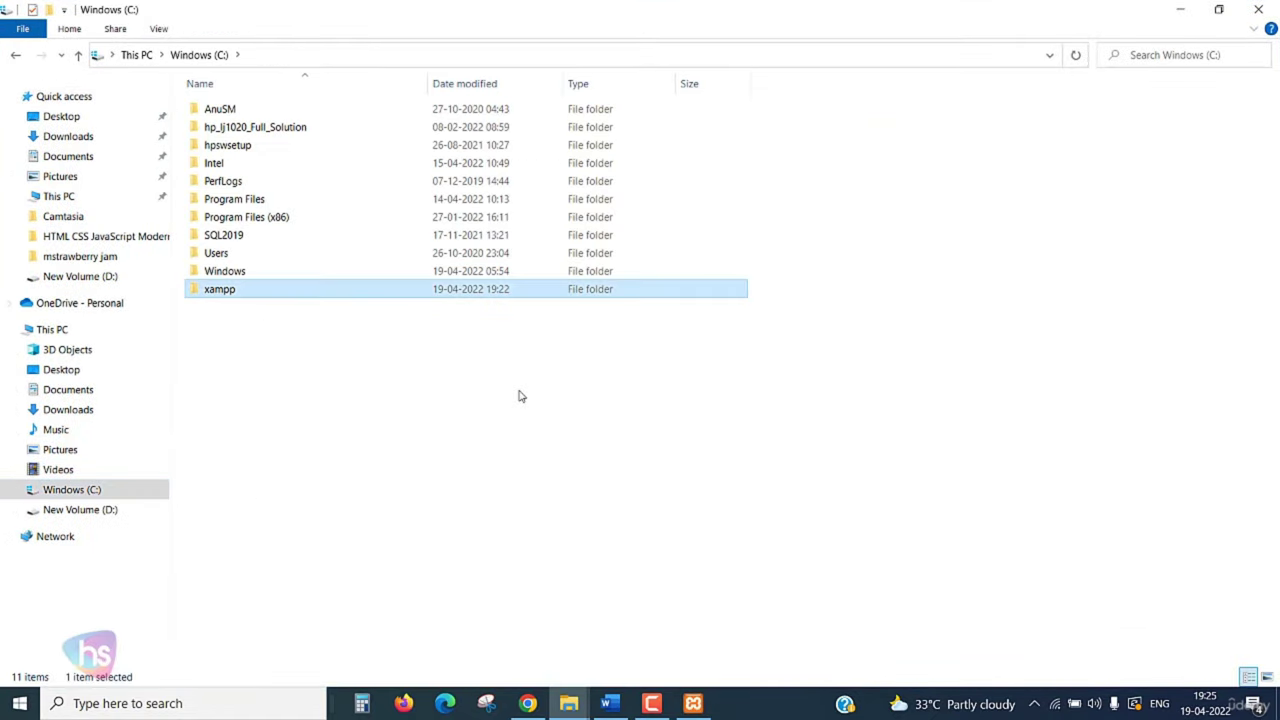
double_click(233, 289)
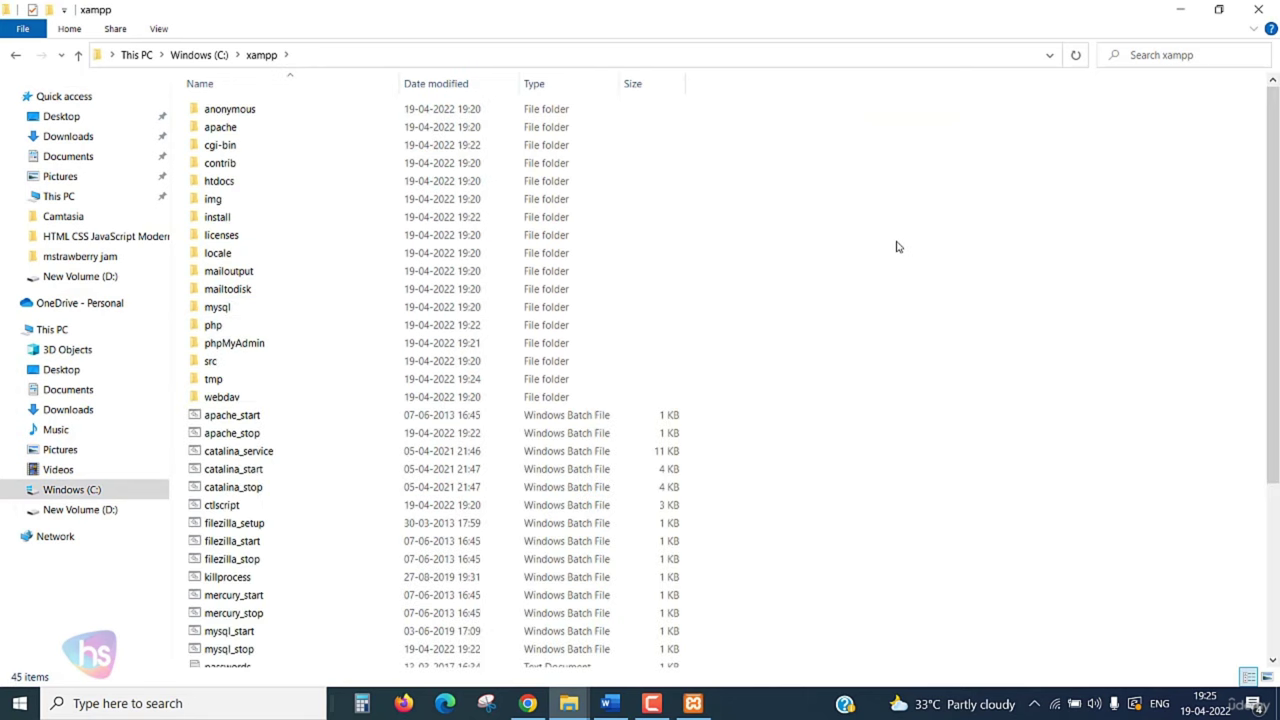
scroll(897, 246, down, 5)
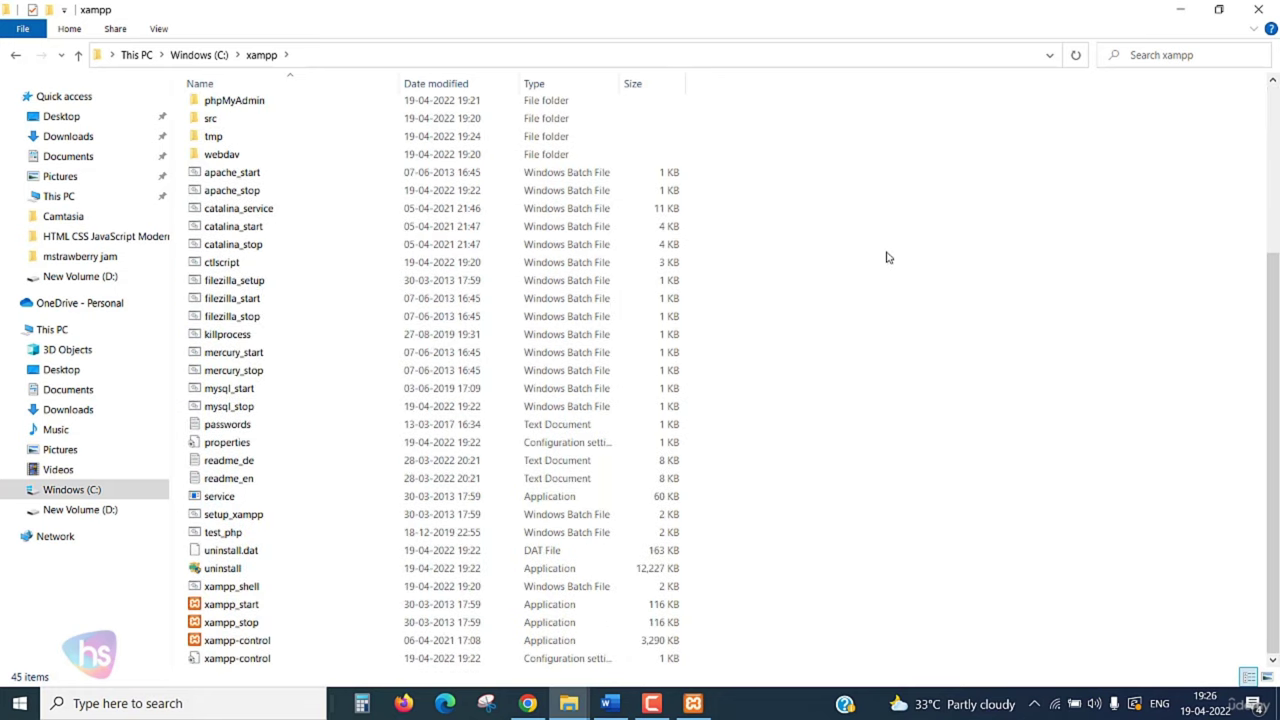
click(286, 609)
click(282, 643)
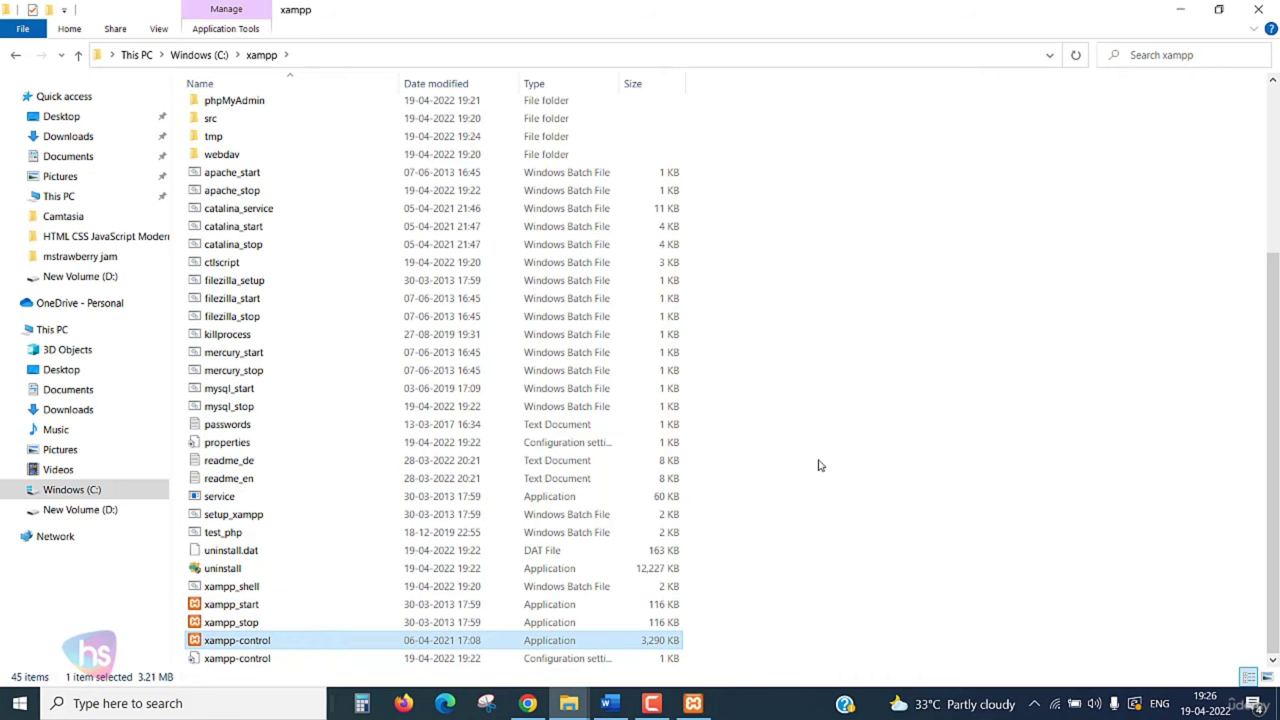
click(693, 703)
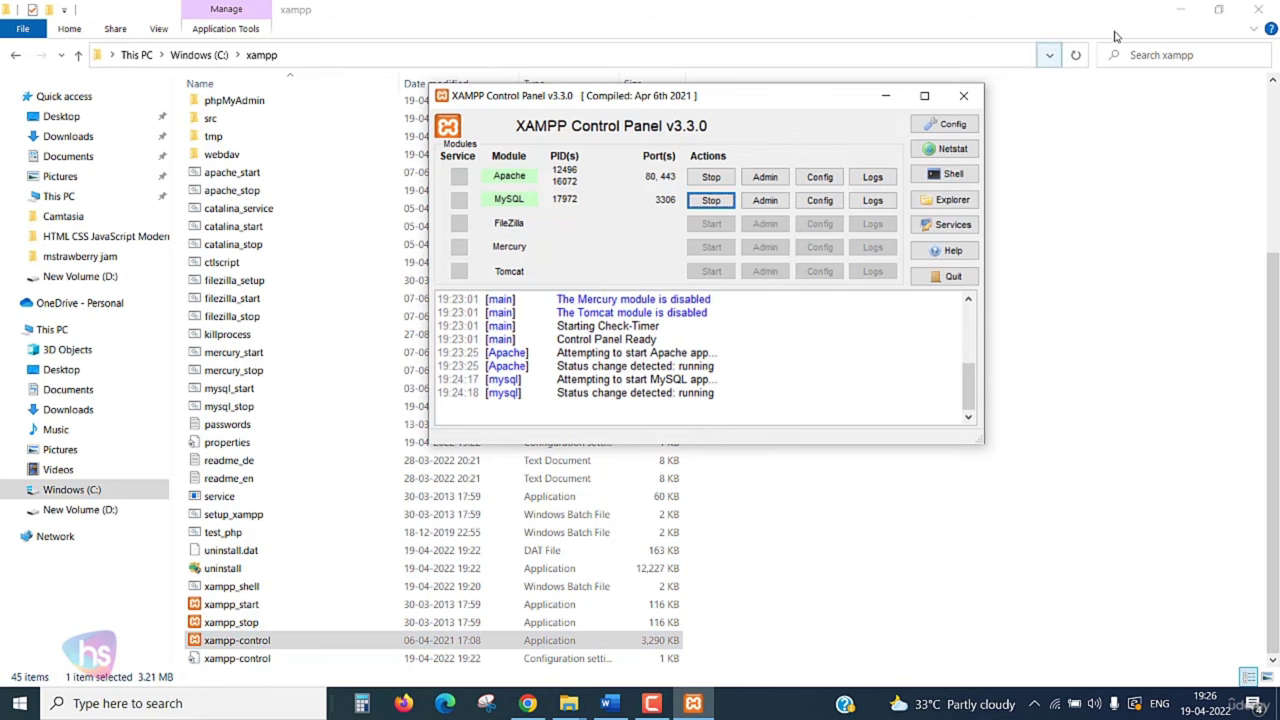
click(1180, 9)
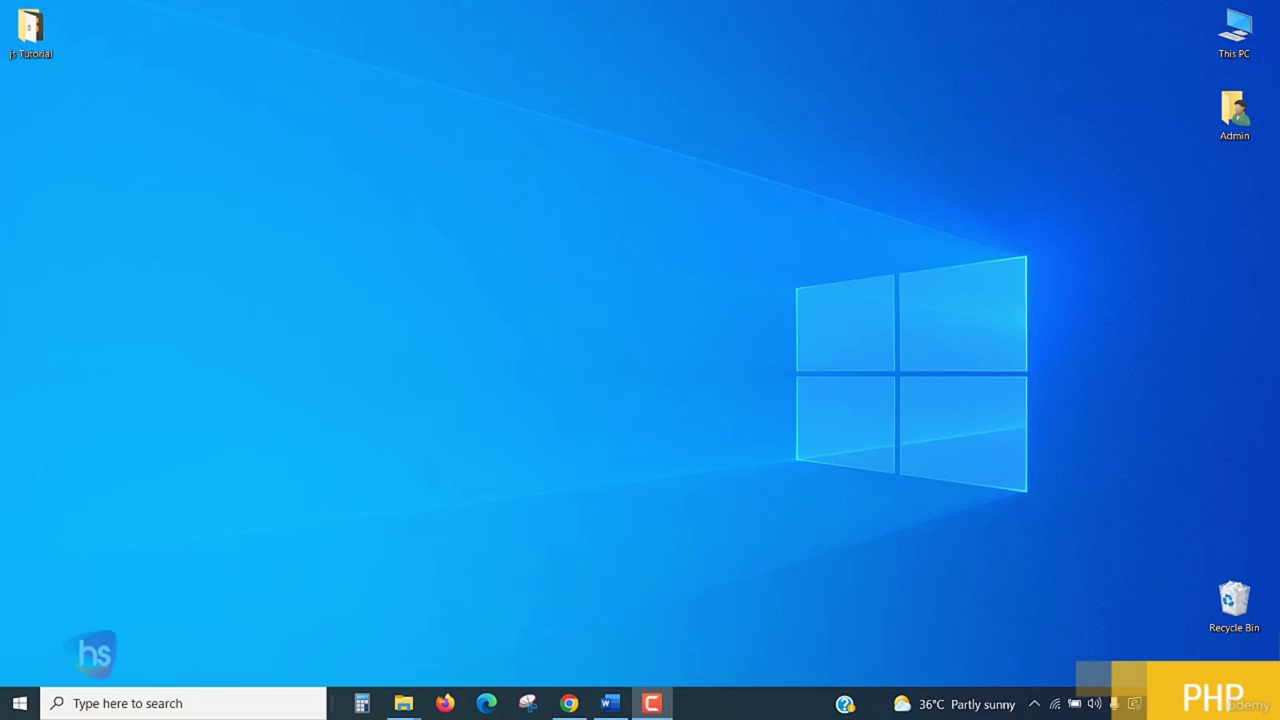
- Open Chrome and search Google for "visual studio code"
click(569, 703)
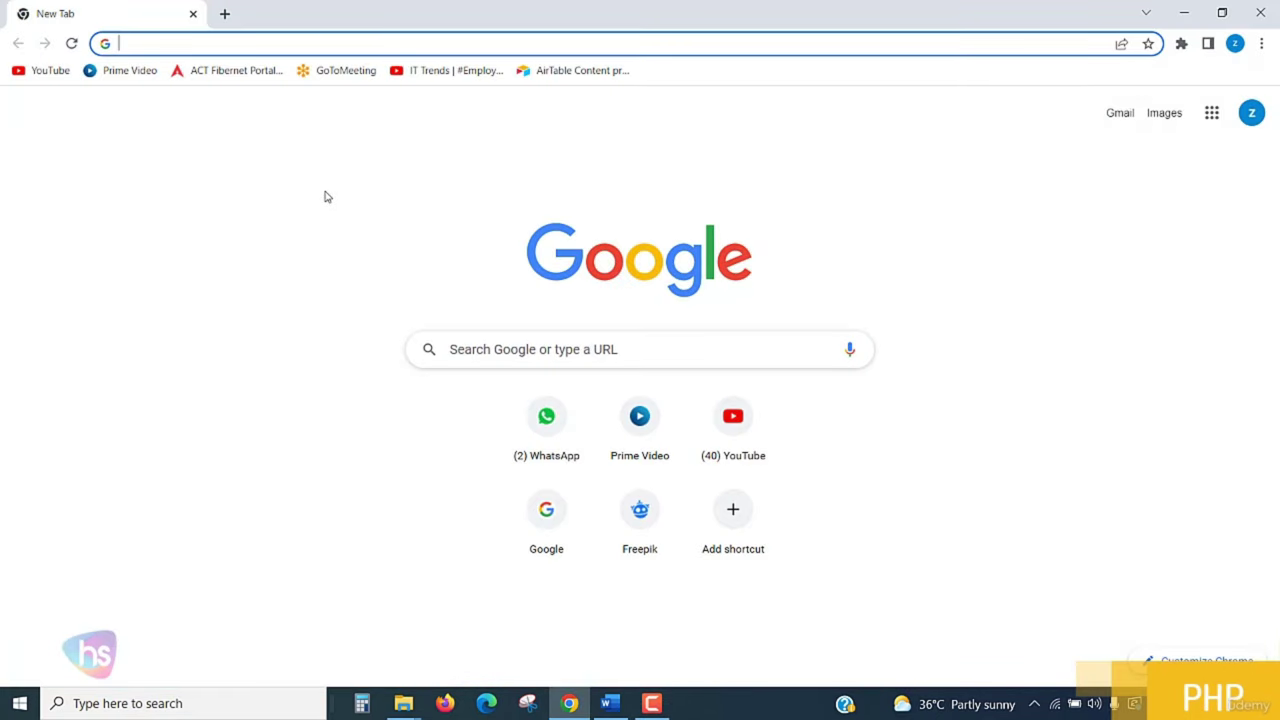
text(visual s)
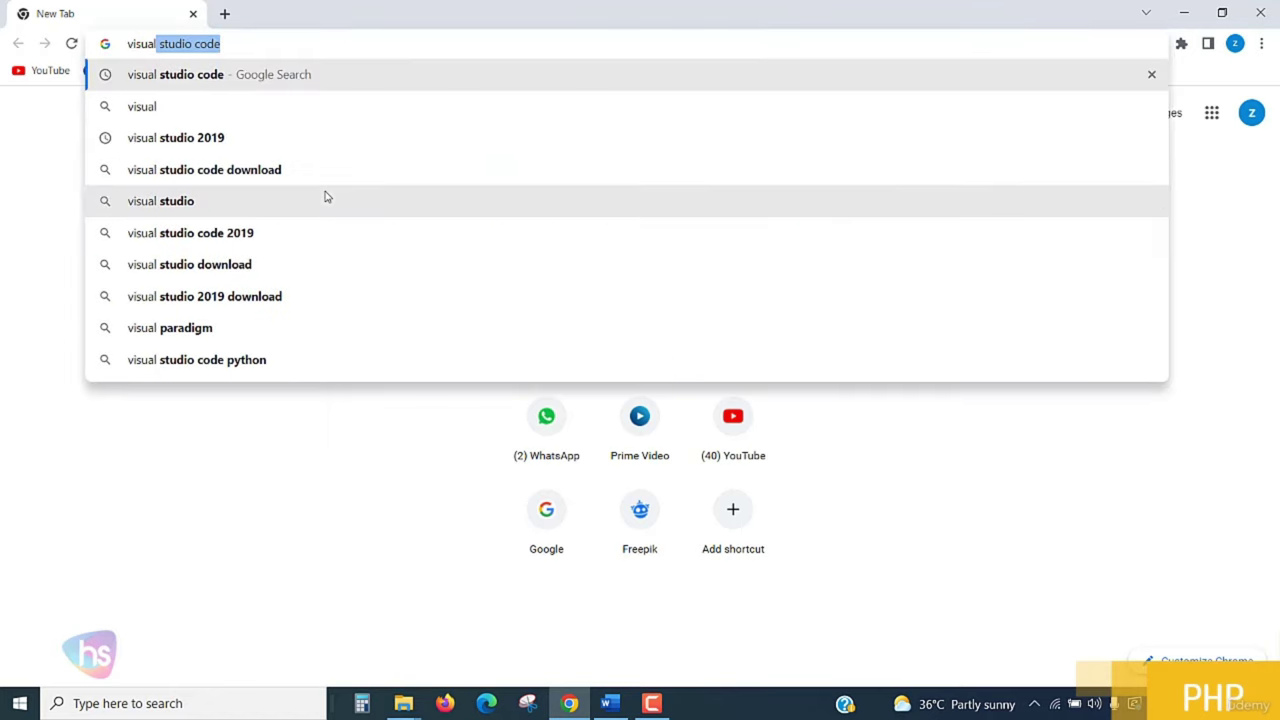
text(tudio code)
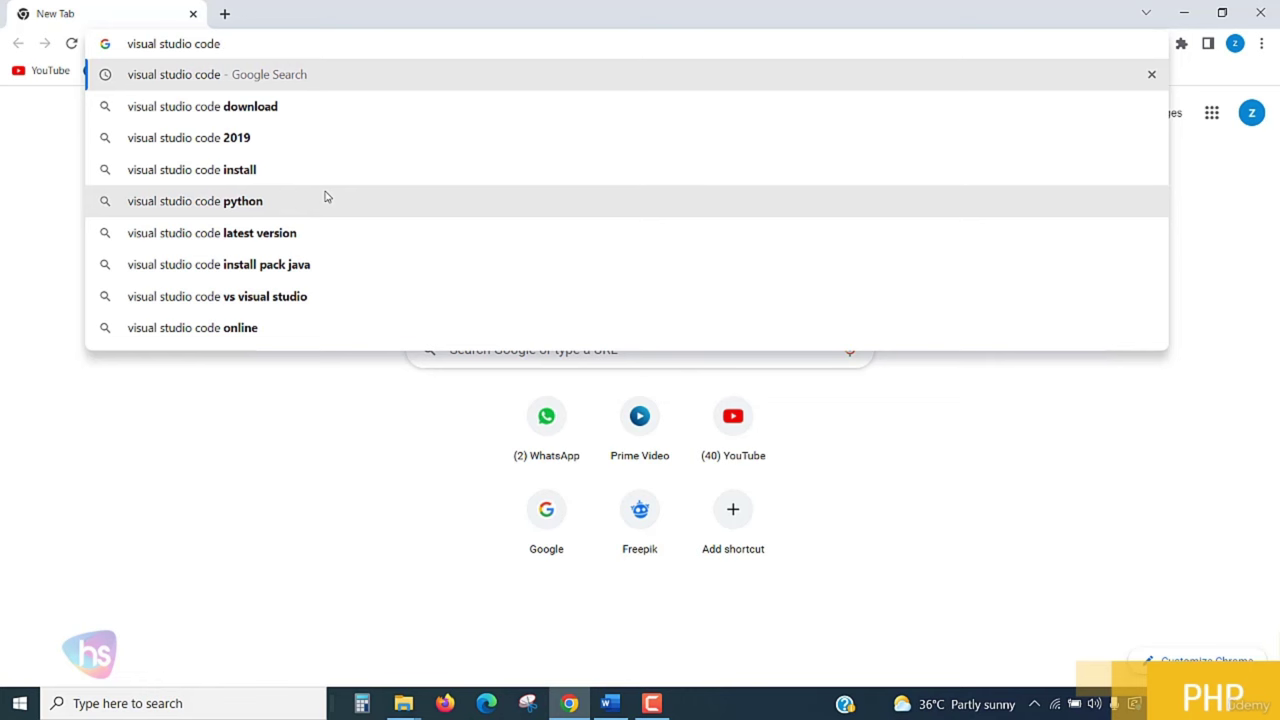
key(Return)
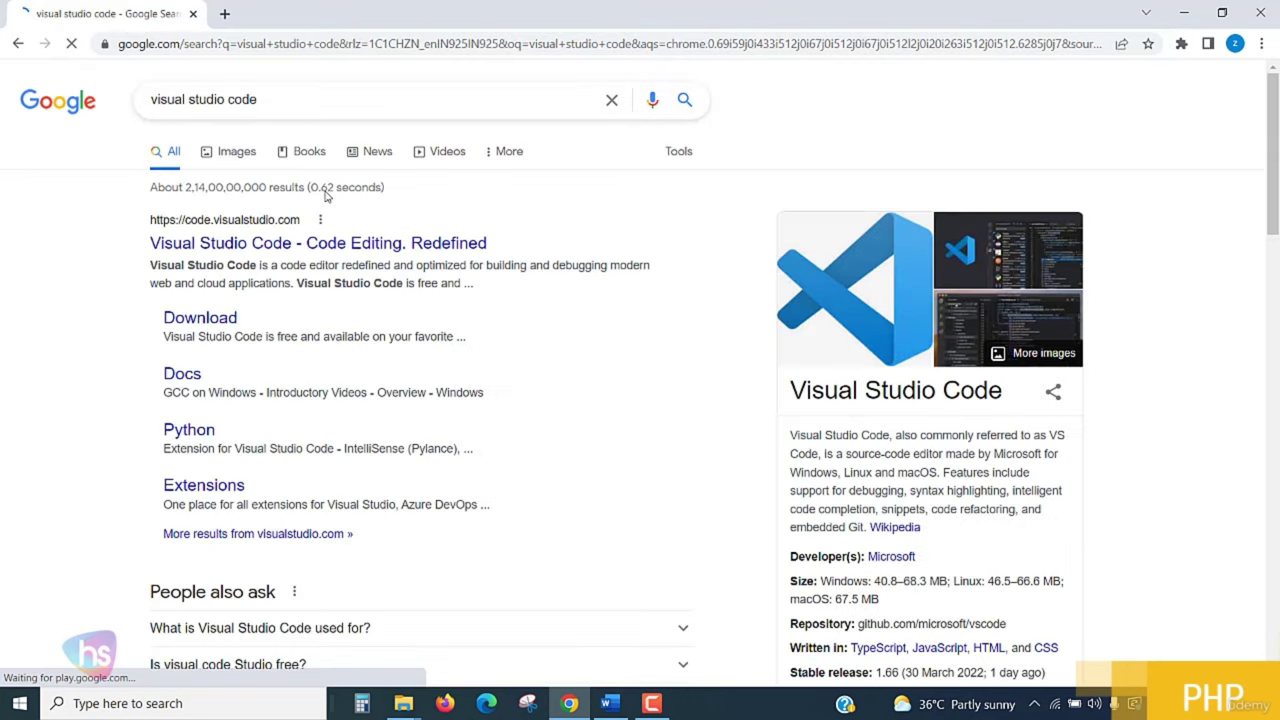
- Open the Visual Studio Code download page from the search results and download the Windows installer
click(217, 320)
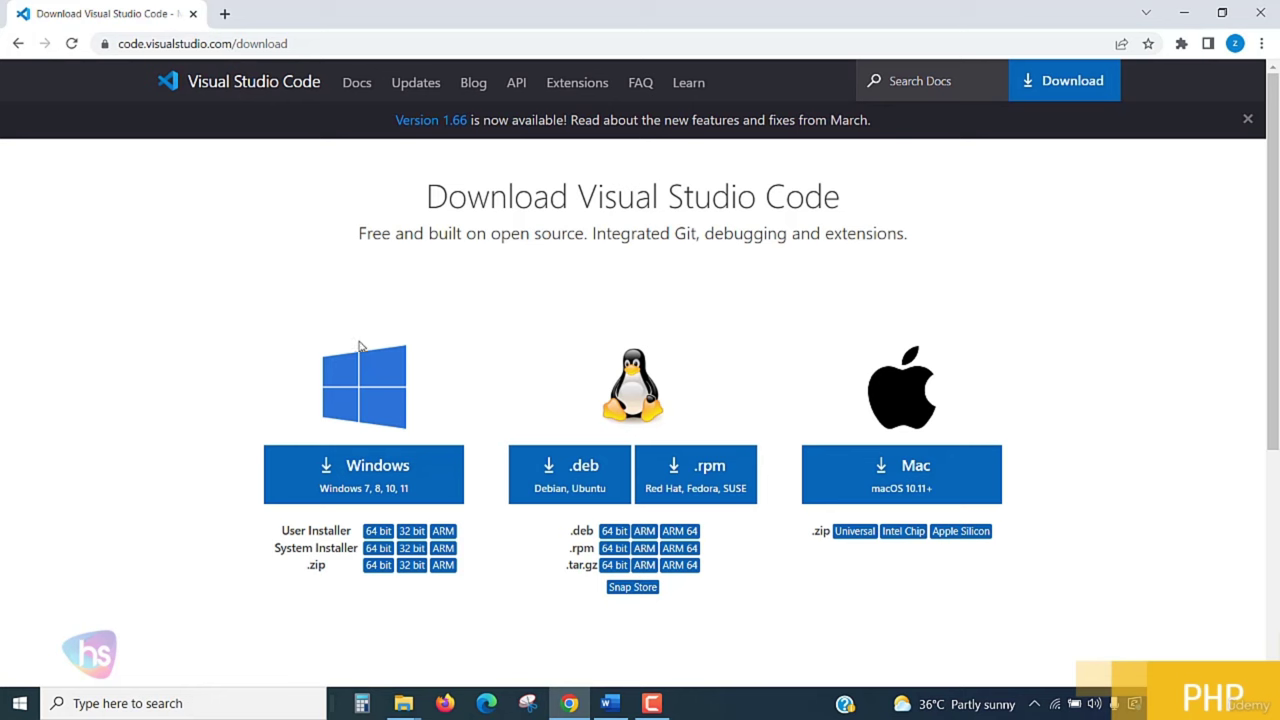
scroll(371, 331, down, 1)
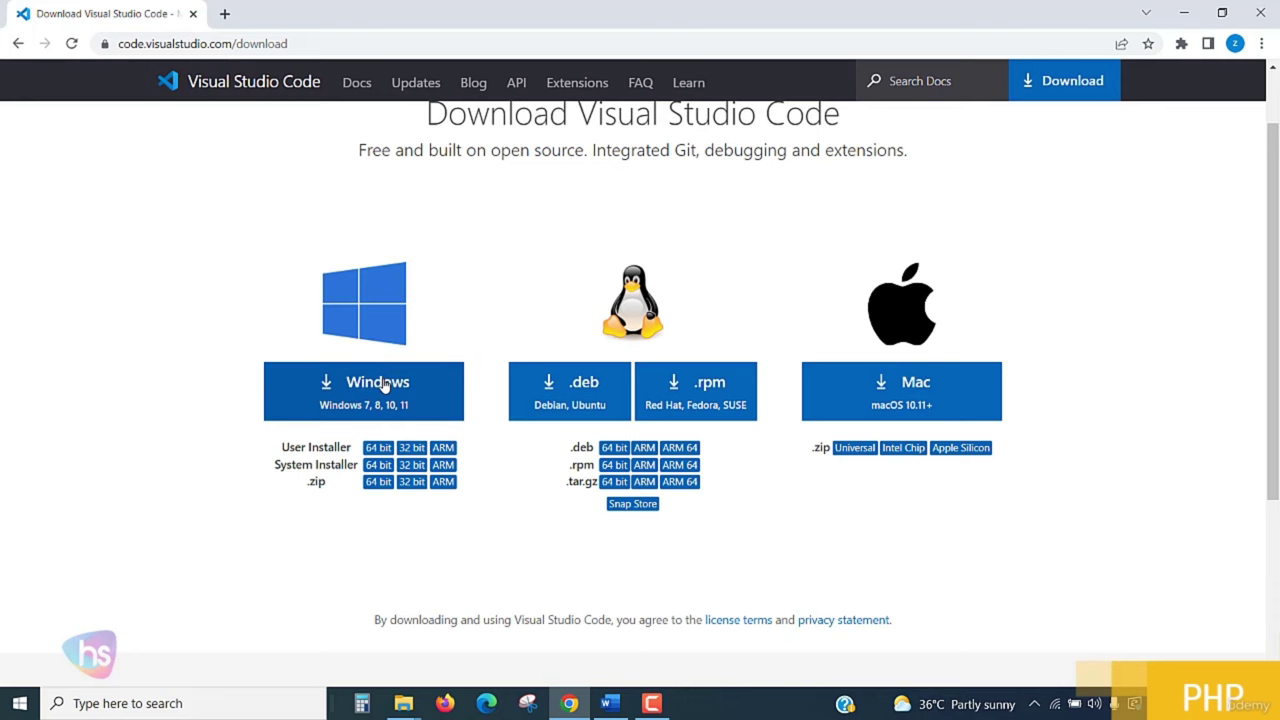
click(378, 392)
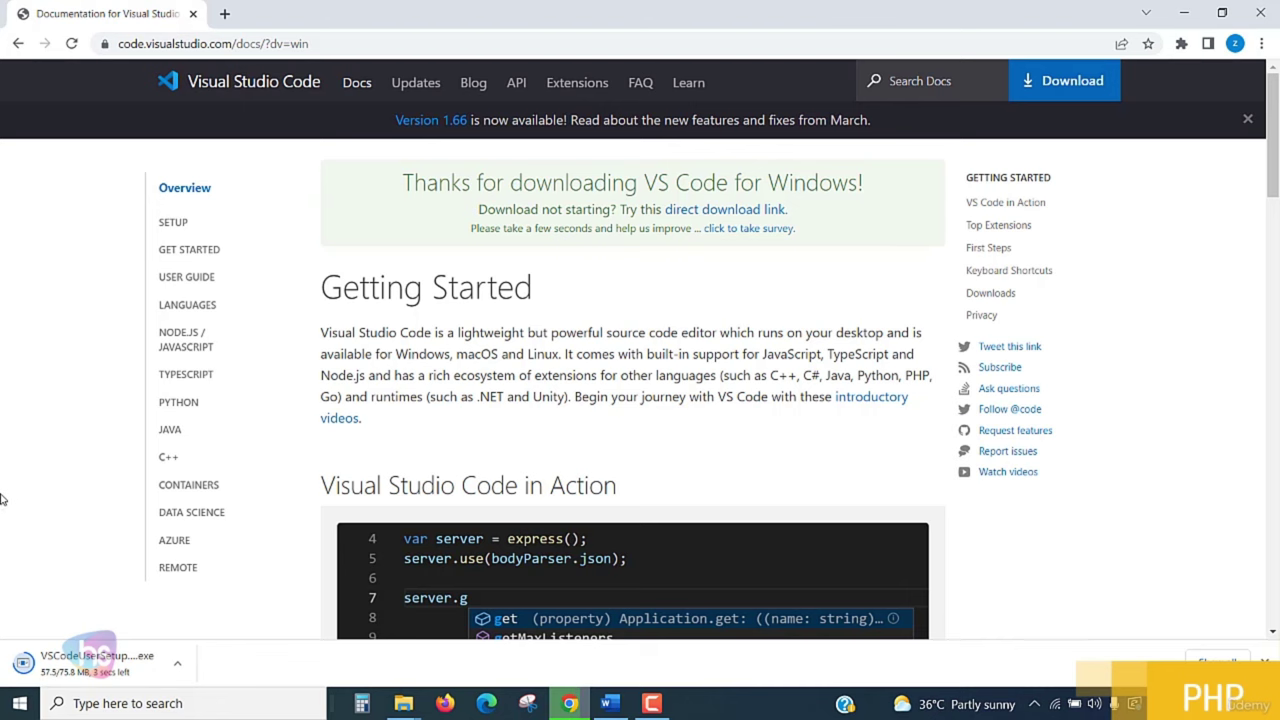
- Look through the VS Code Getting Started page, including its Top Extensions, First Steps, Keyboard Shortcuts and Privacy sections
scroll(737, 429, down, 5)
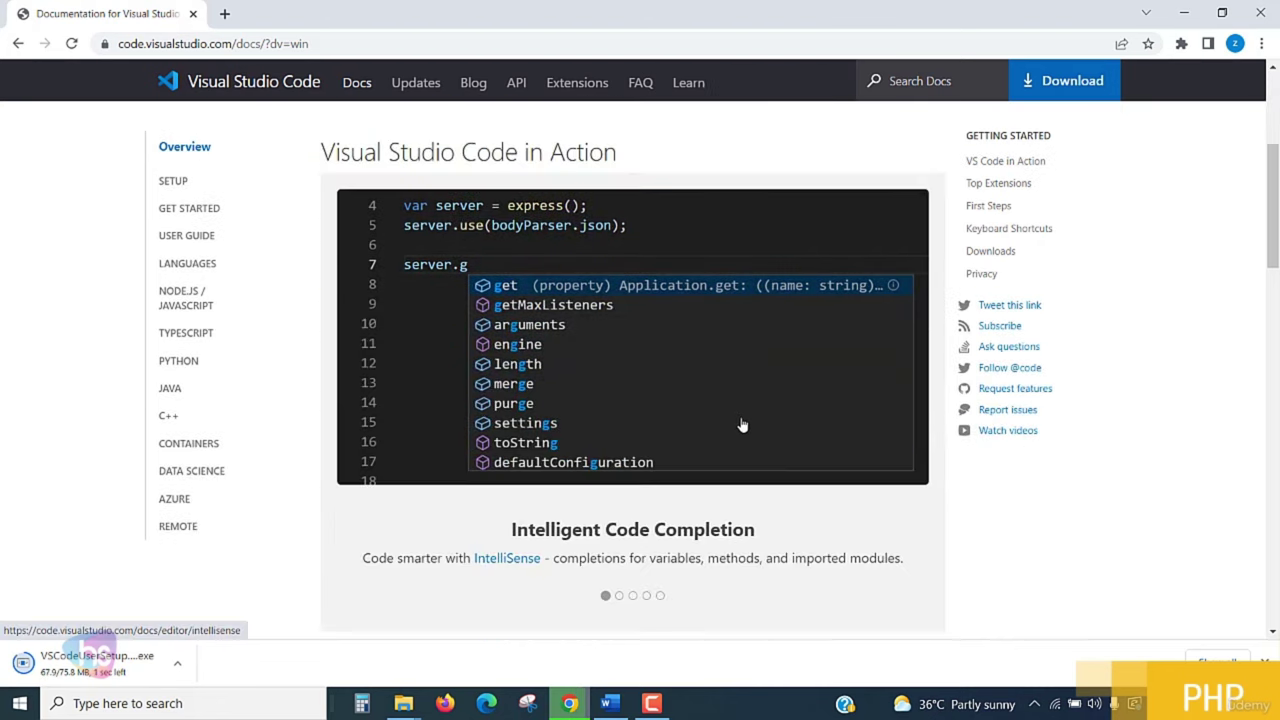
scroll(835, 446, down, 3)
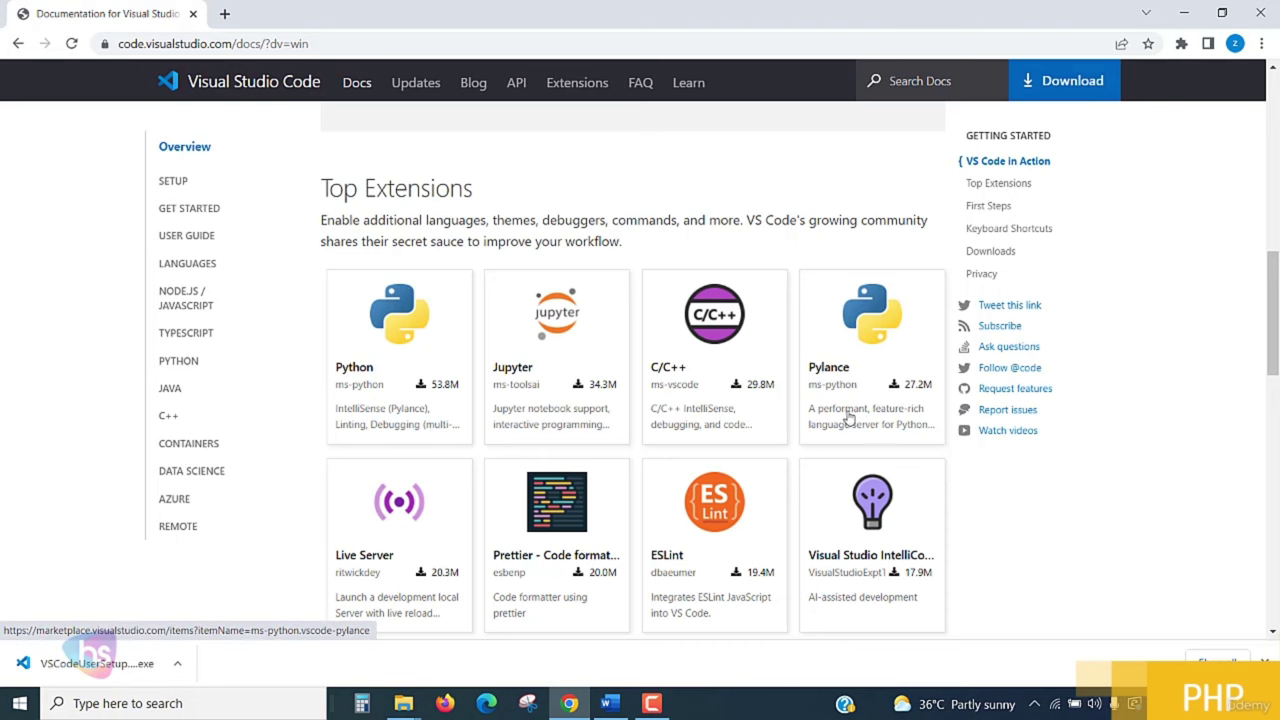
scroll(437, 483, down, 2)
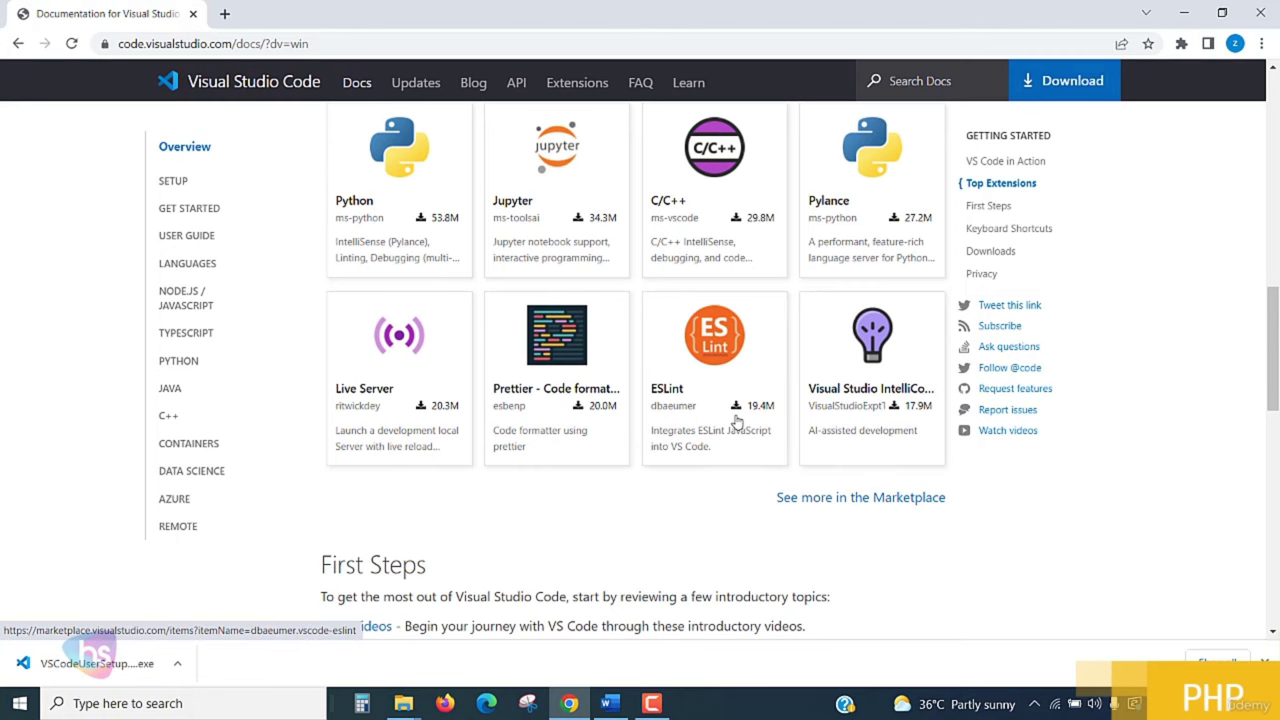
scroll(735, 420, down, 7)
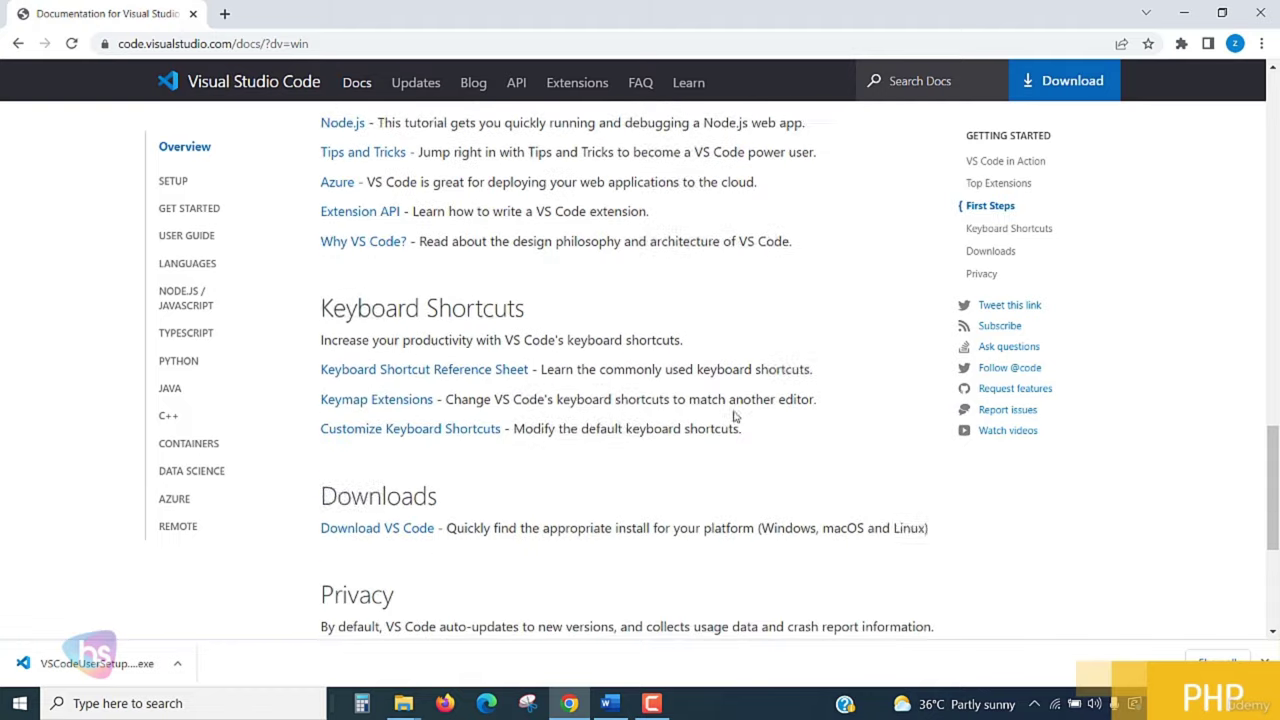
scroll(735, 417, up, 4)
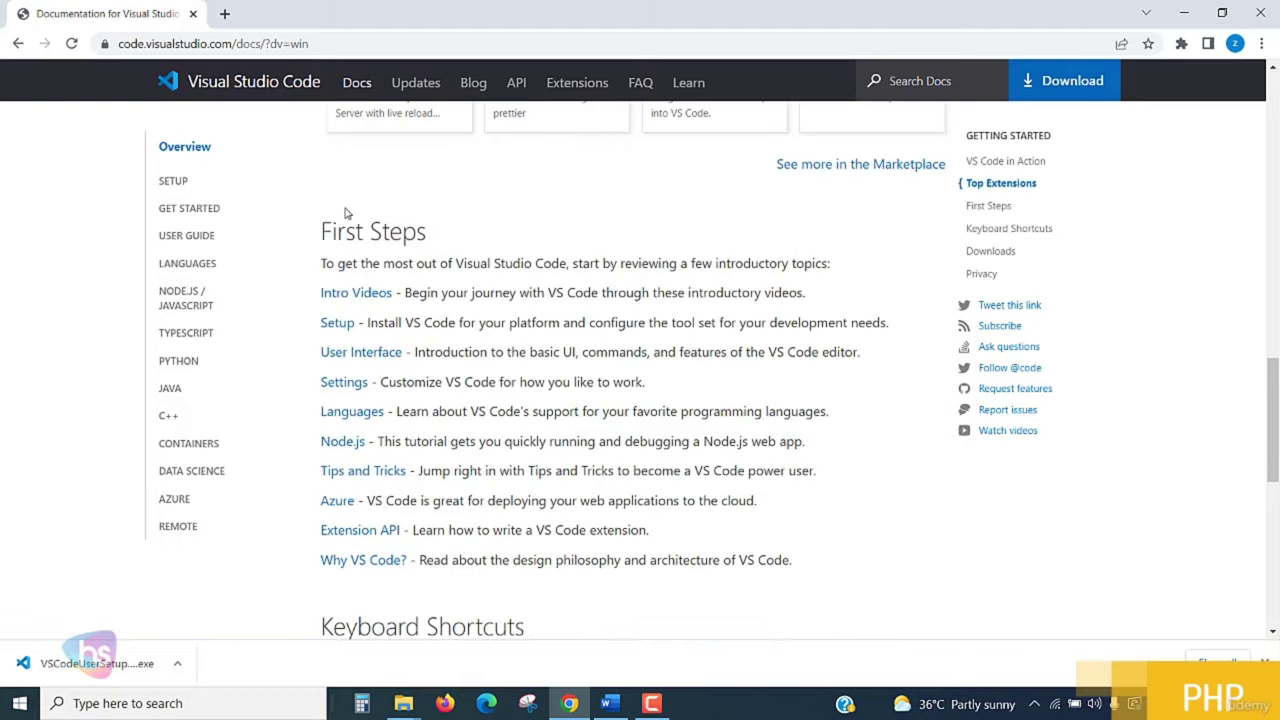
scroll(702, 258, down, 3)
scroll(702, 258, down, 3)
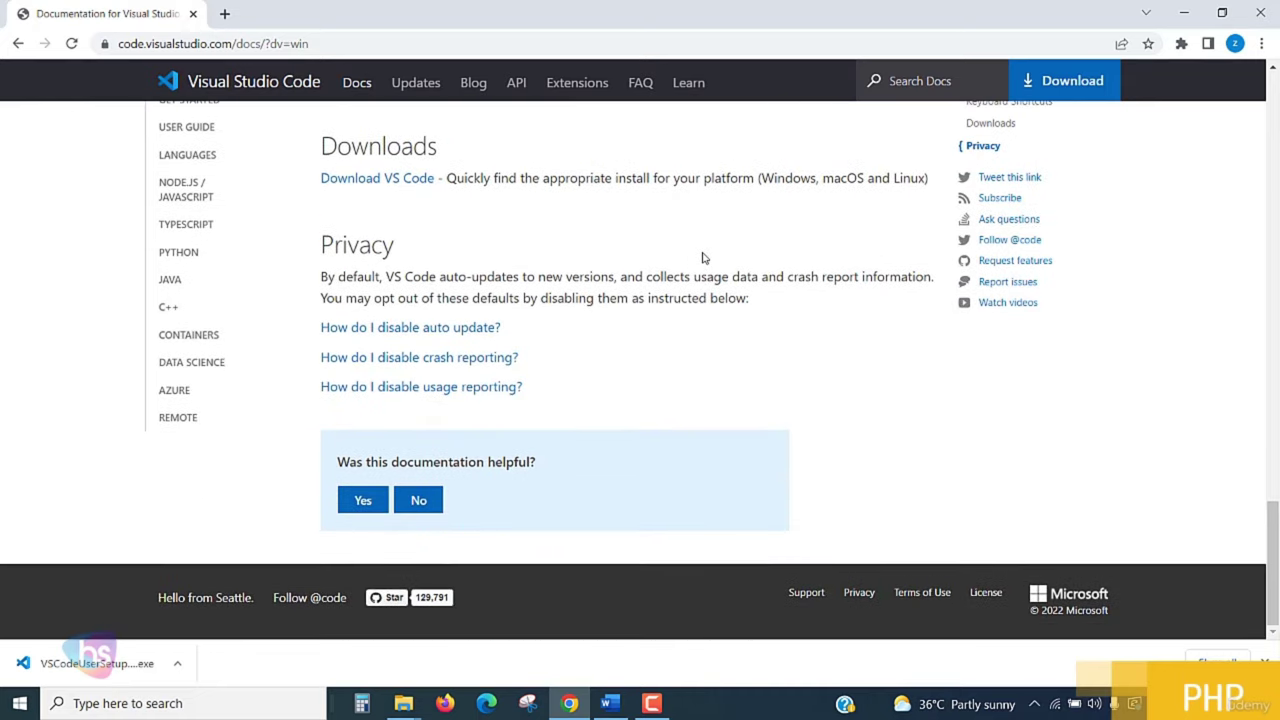
scroll(702, 258, up, 10)
scroll(698, 258, up, 2)
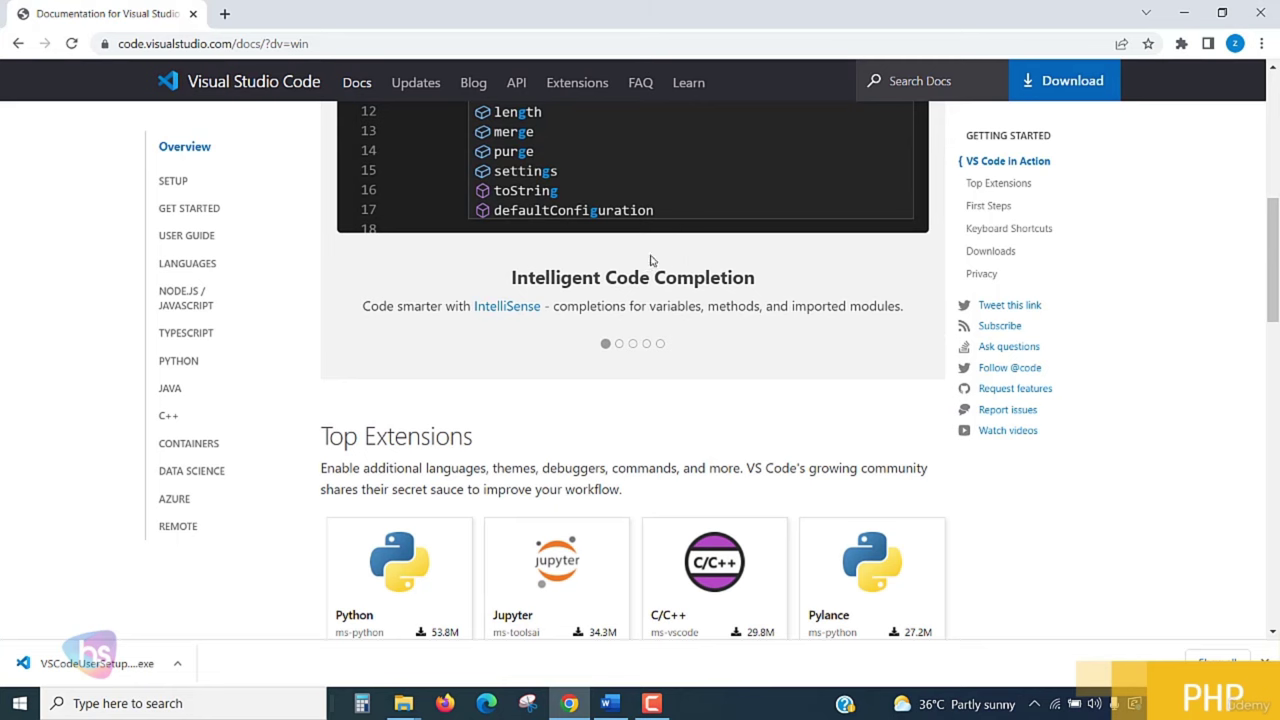
scroll(695, 393, up, 1)
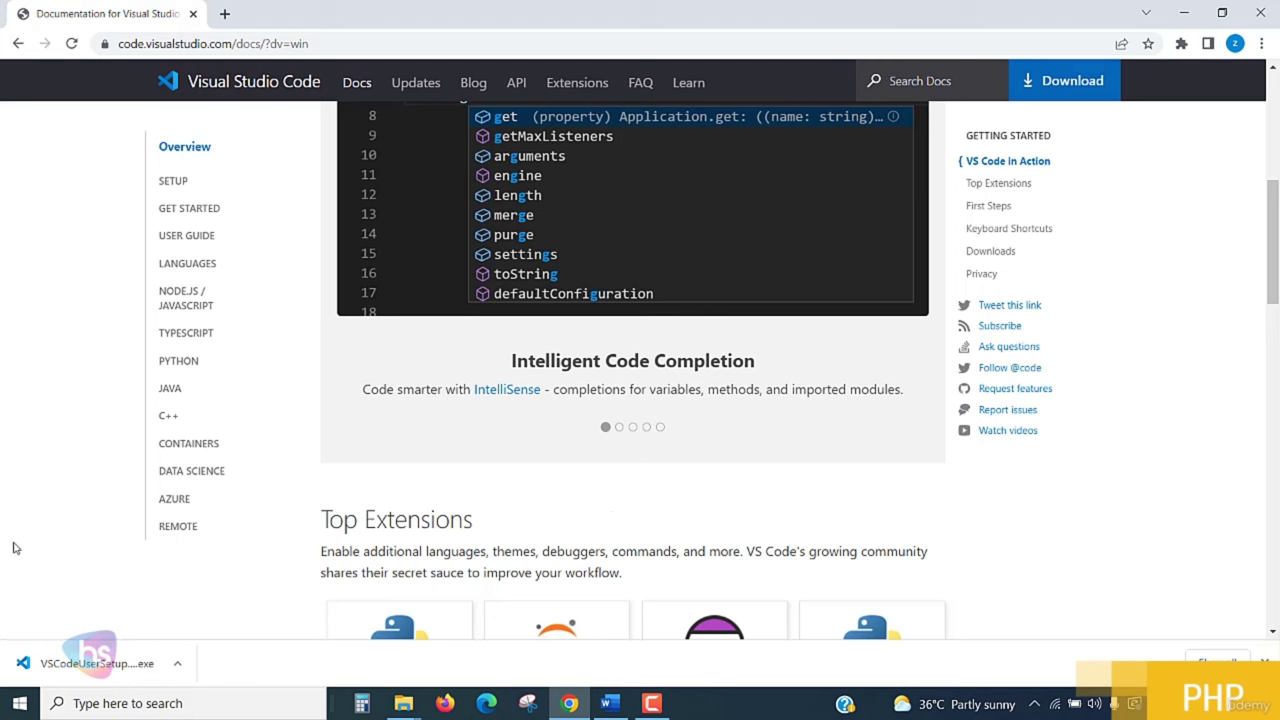
- Run the downloaded VS Code user installer and accept the license agreement
click(63, 667)
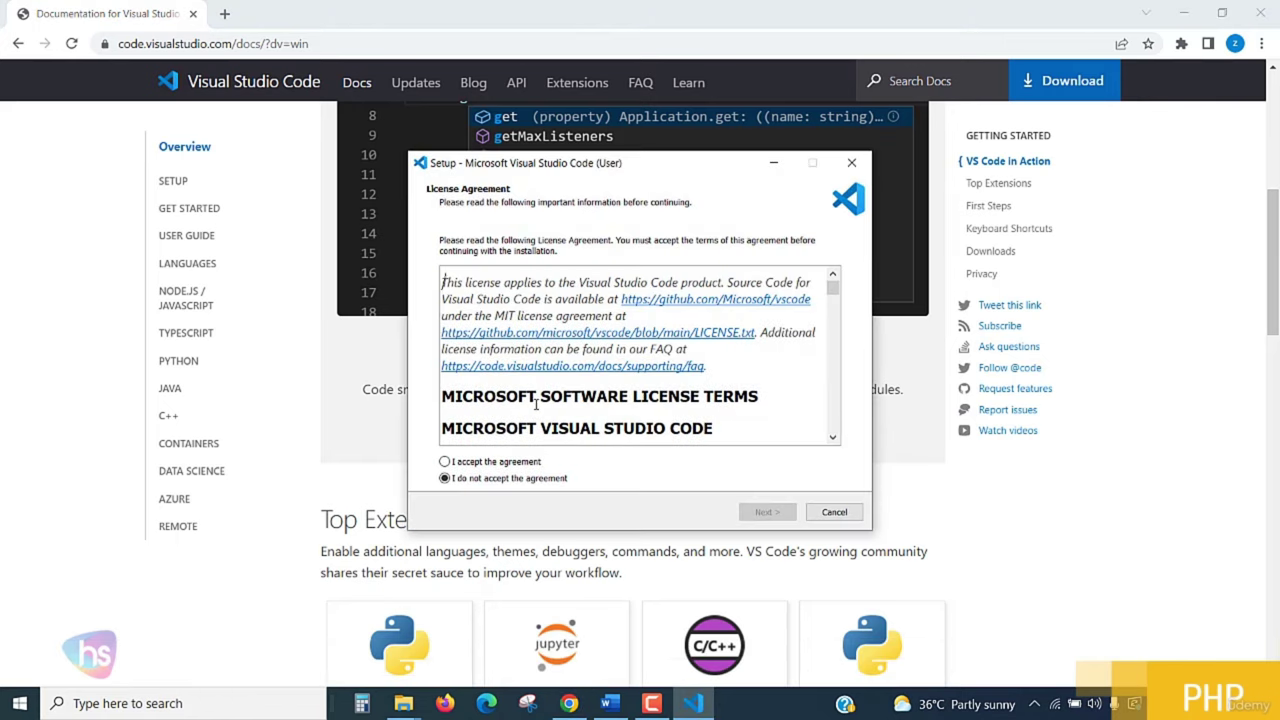
click(488, 463)
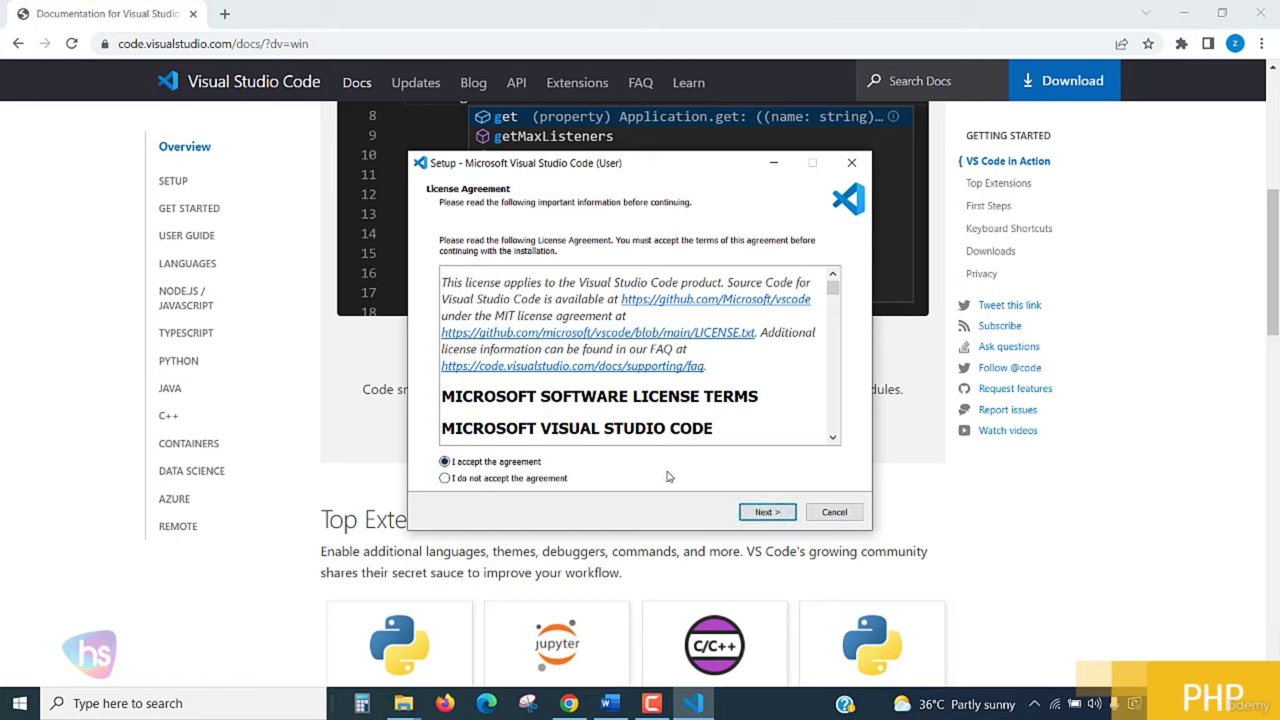
click(767, 512)
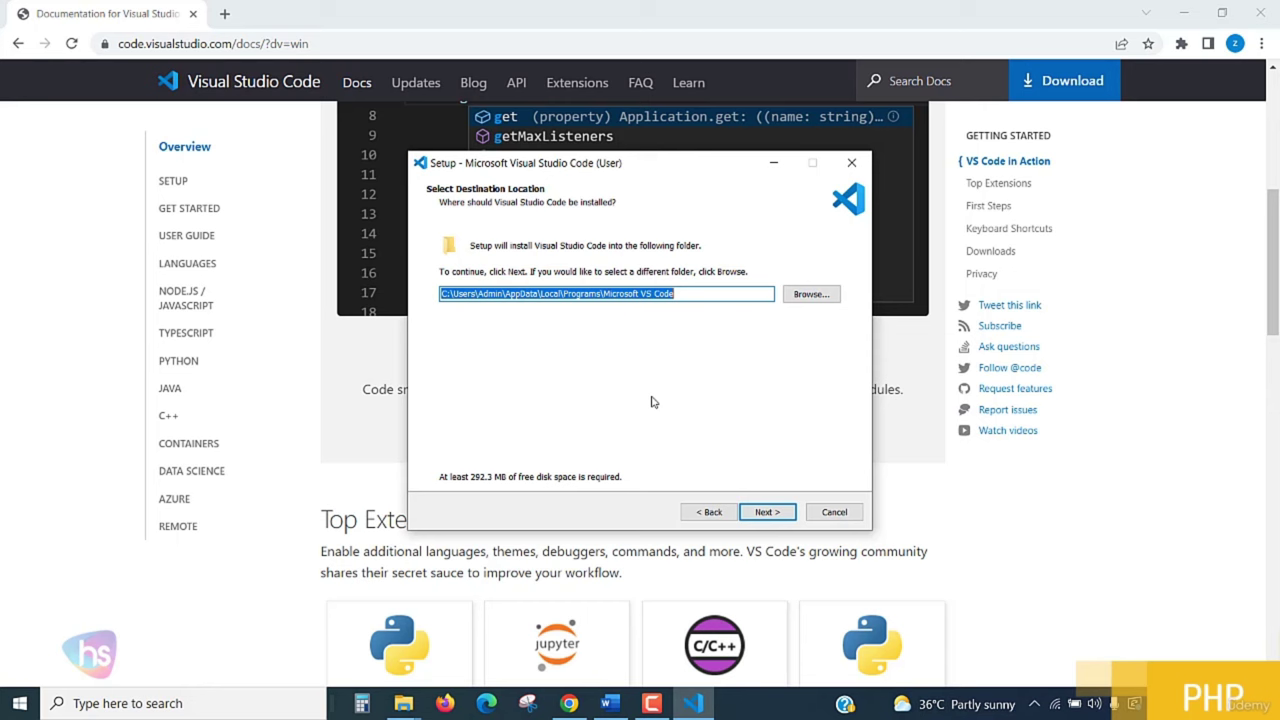
- Keep the default destination, the Visual Studio Code Start Menu folder and the preselected additional tasks, and start the installation
click(768, 513)
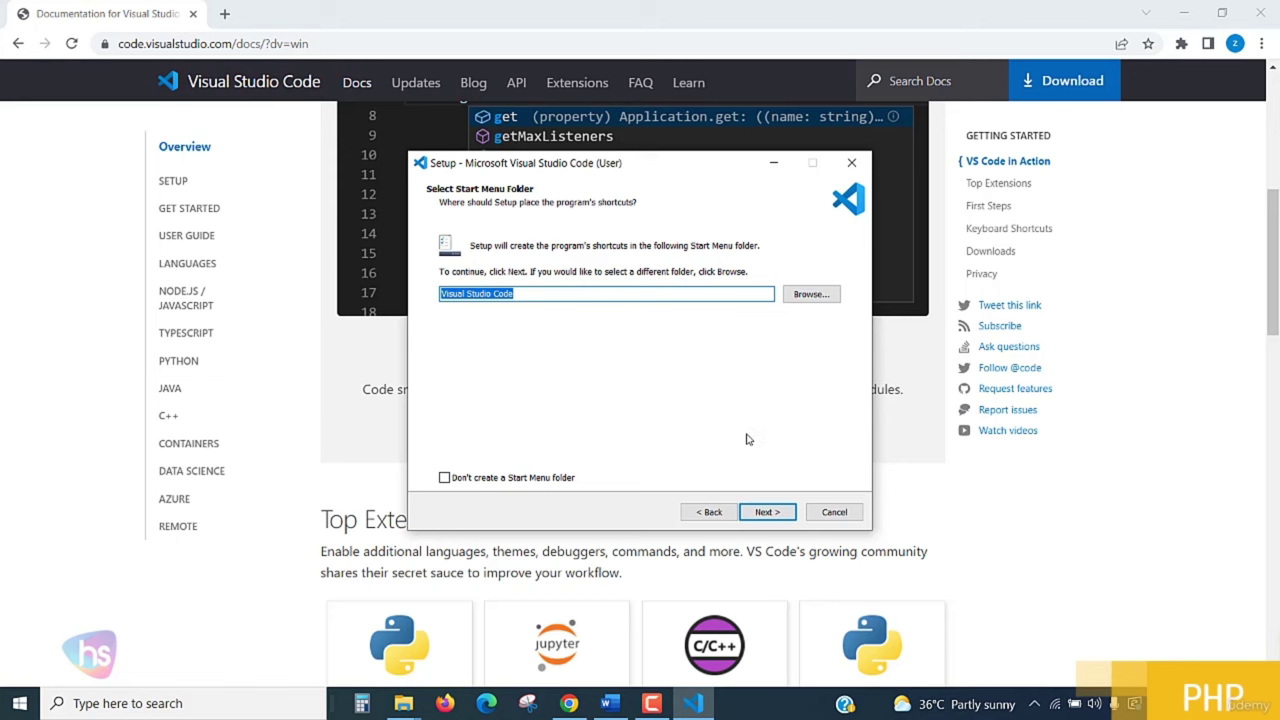
click(766, 513)
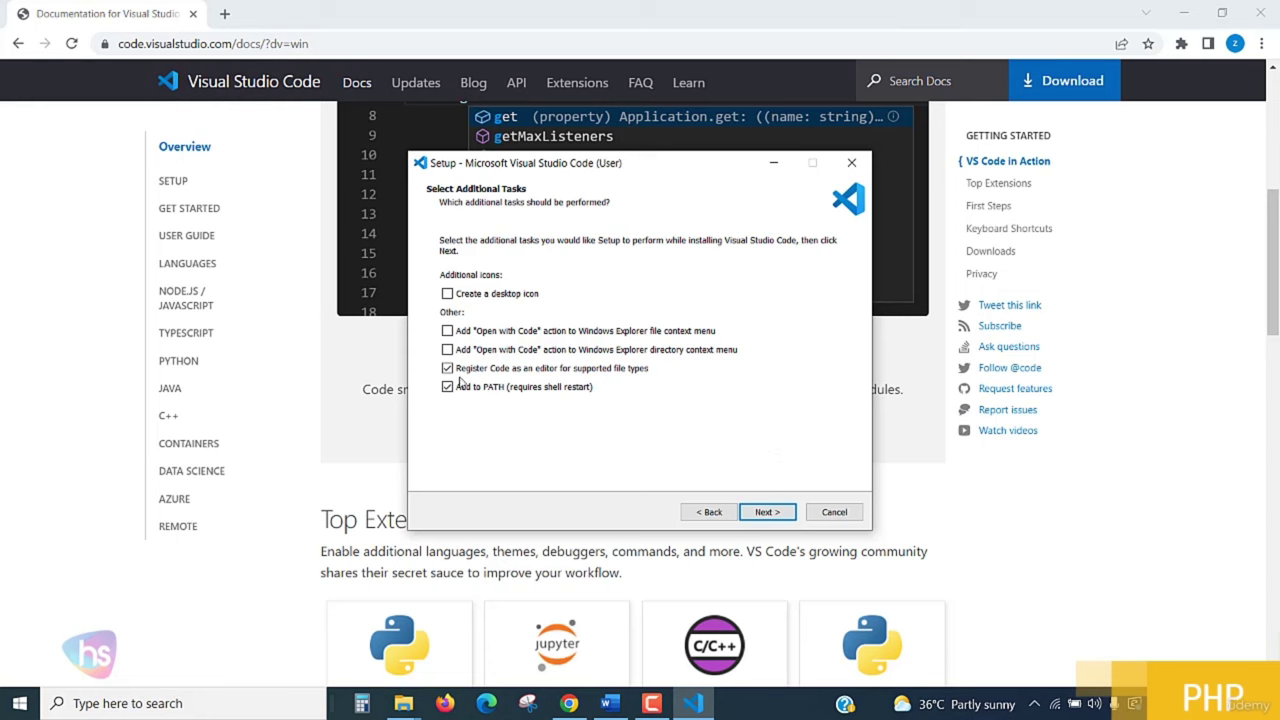
click(767, 512)
click(769, 513)
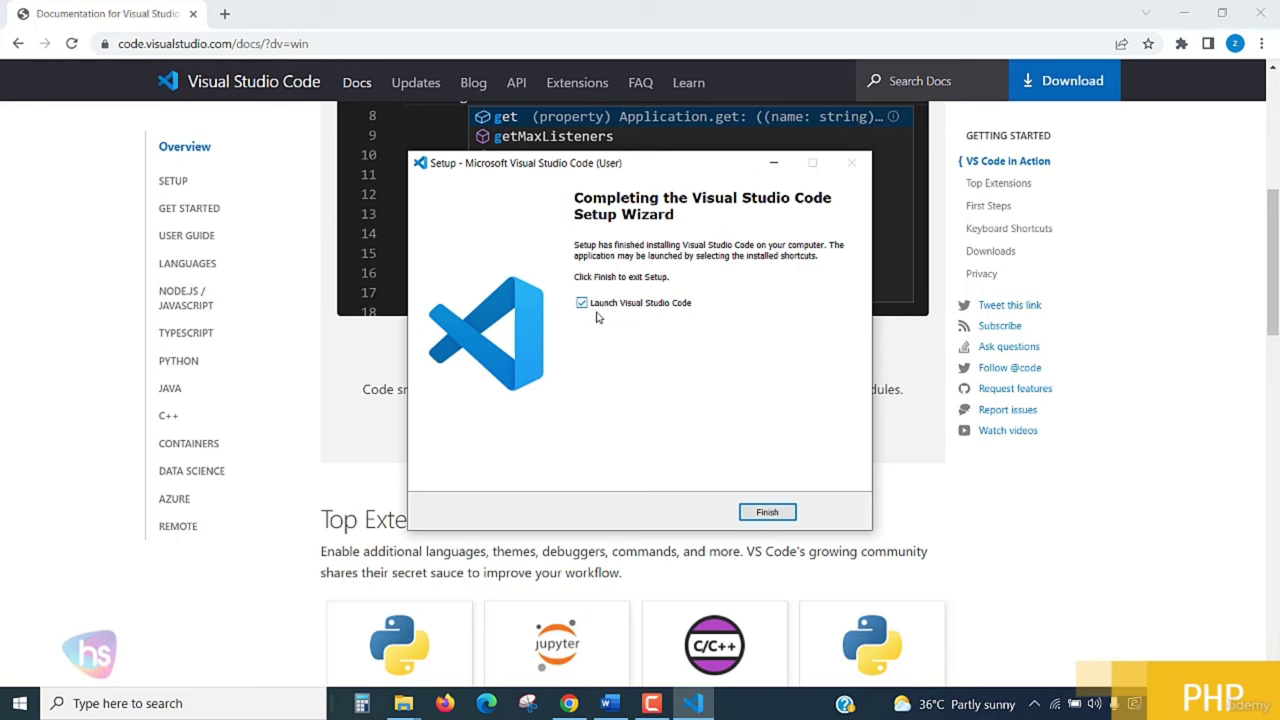
- Finish the setup with Visual Studio Code launching, and minimize the Chrome window
click(750, 512)
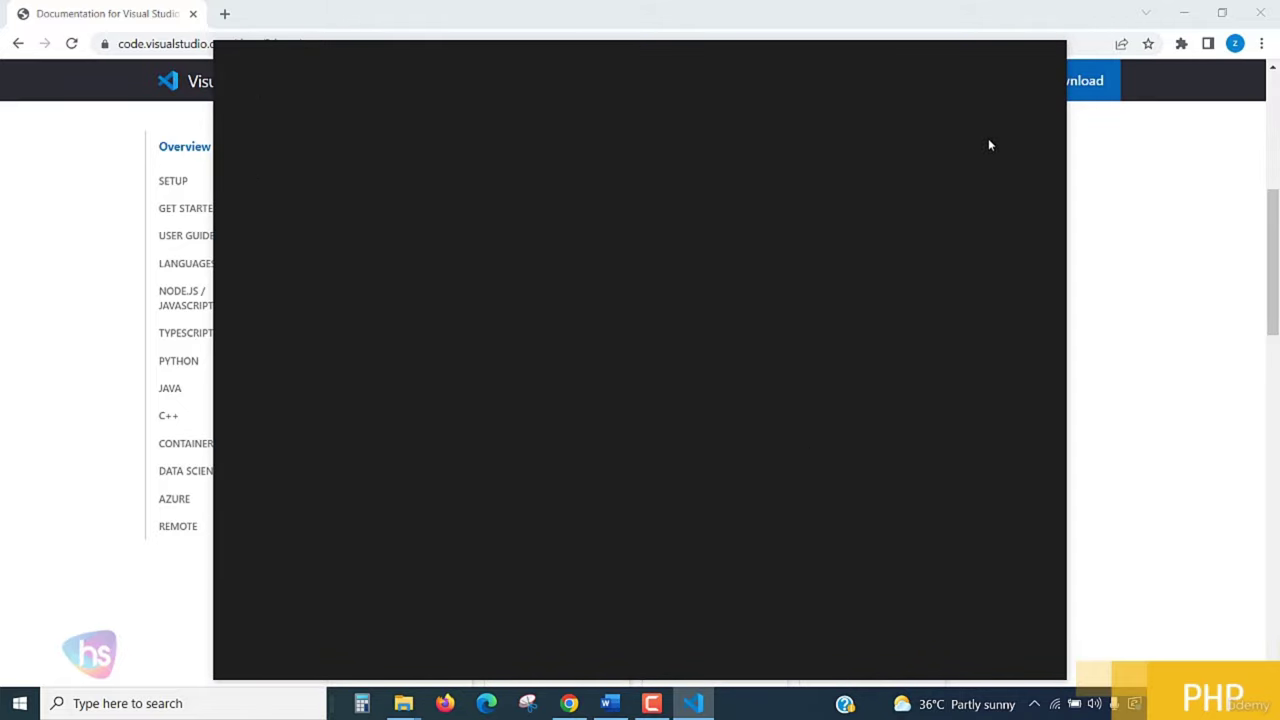
click(1184, 12)
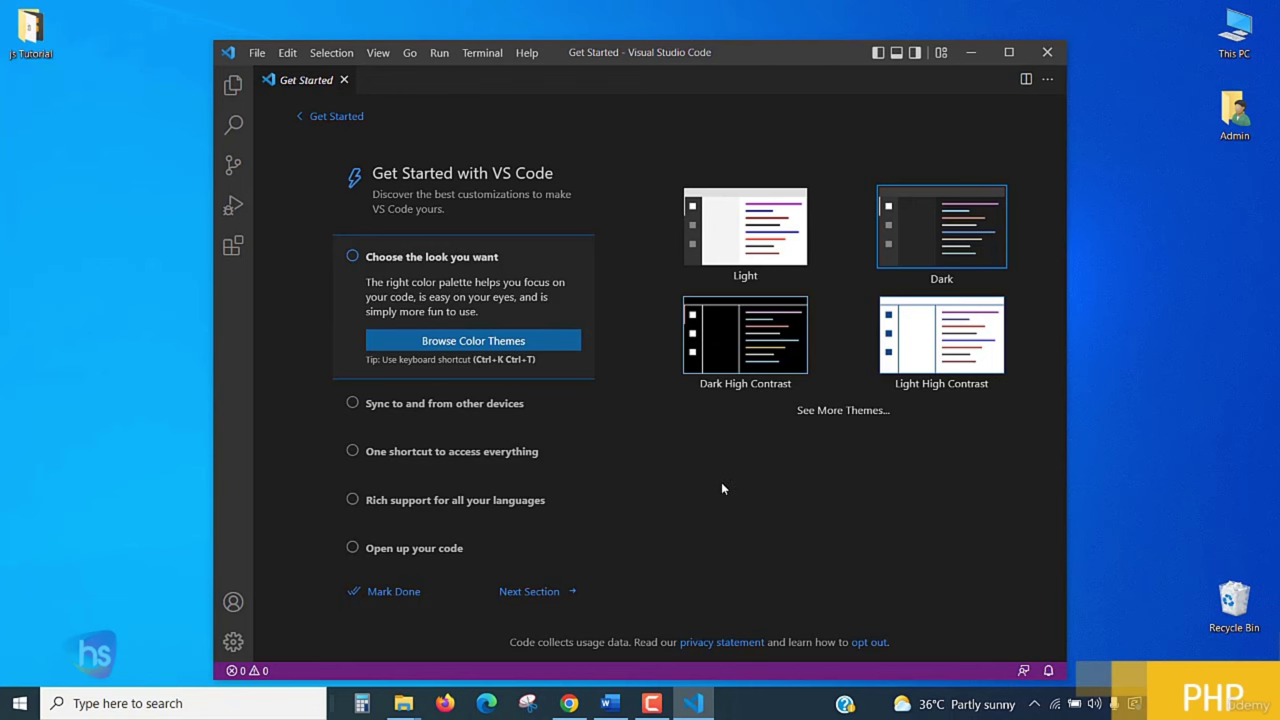
- Try the Dark, Light and Dark High Contrast color themes, and settle on Light High Contrast
click(940, 368)
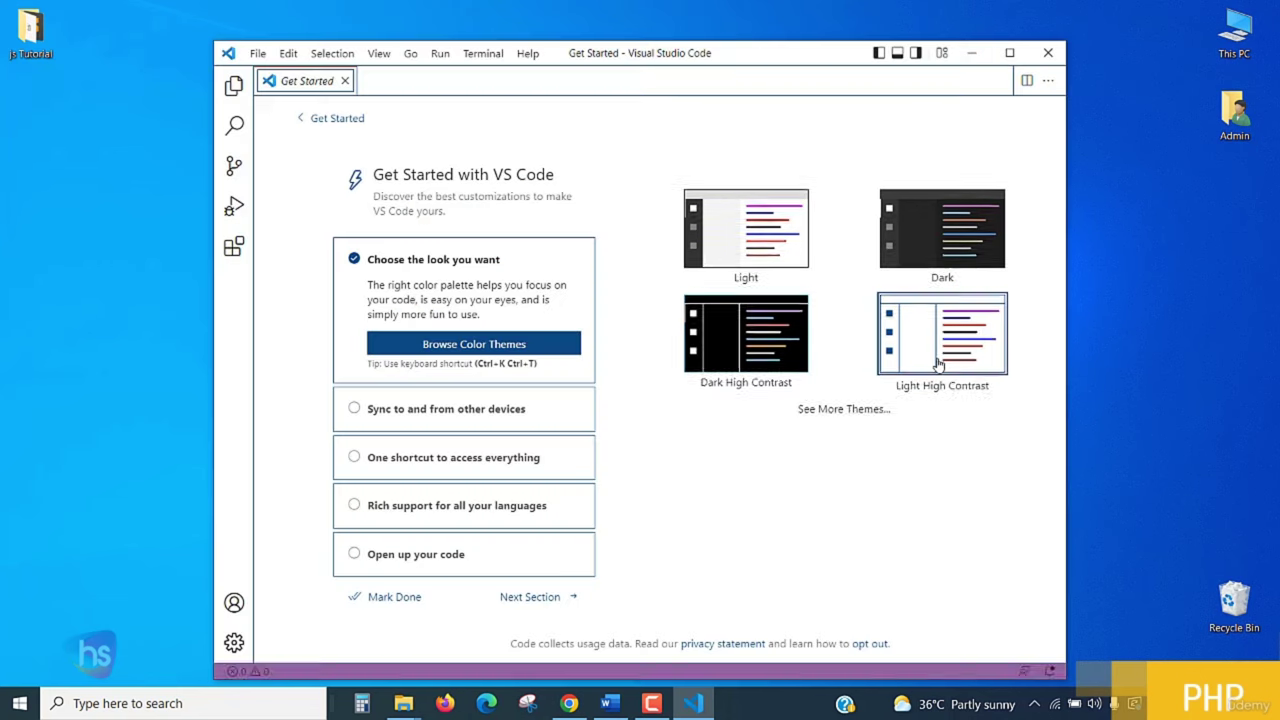
click(948, 256)
click(799, 249)
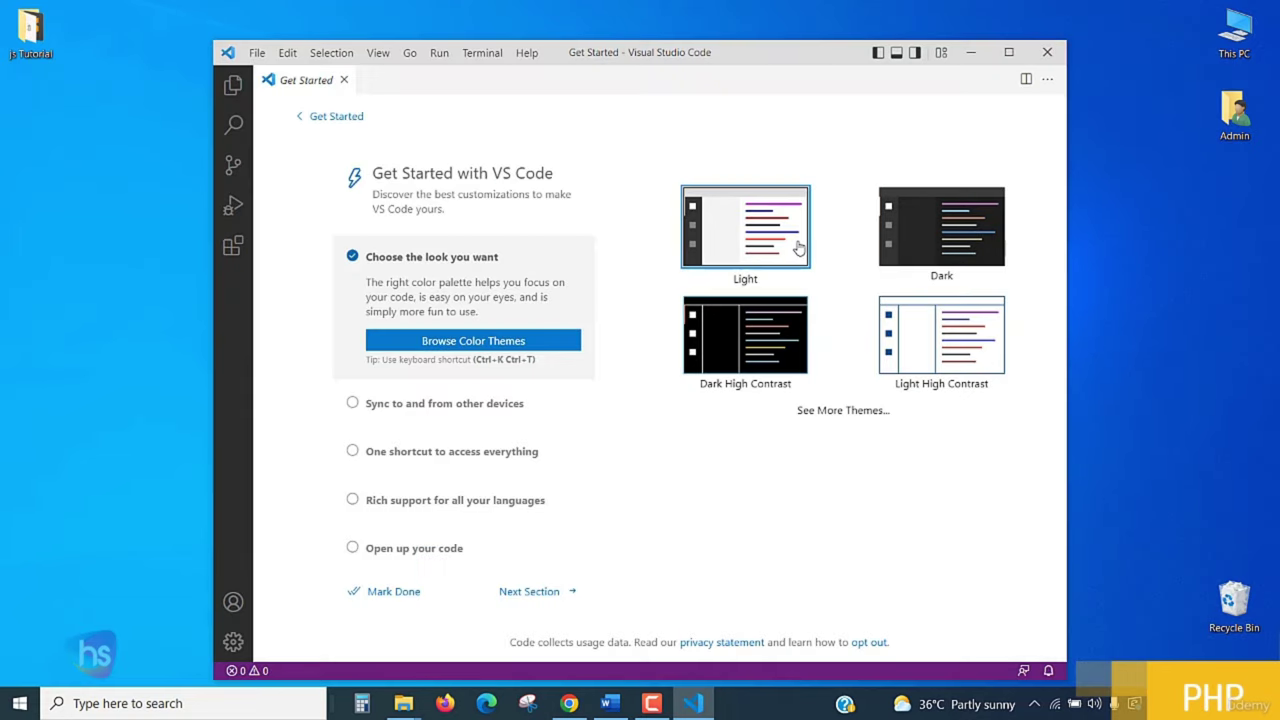
click(768, 356)
click(946, 358)
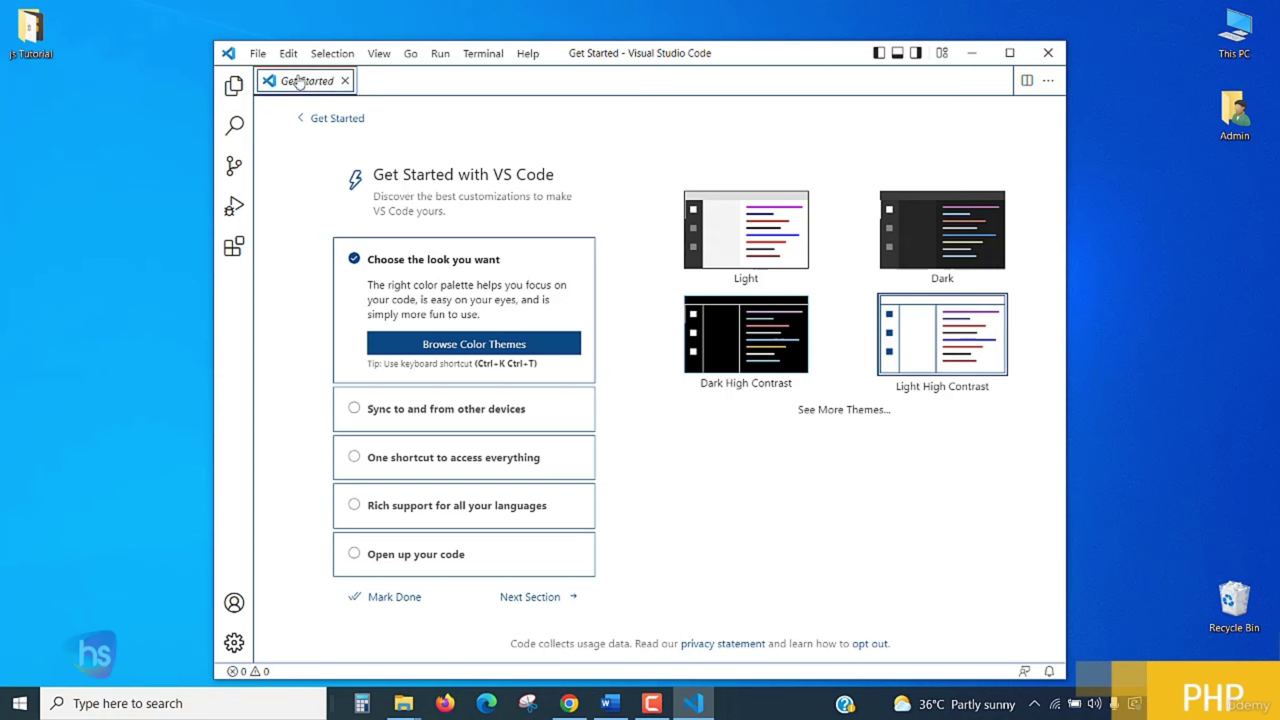
- Create a new blank text file in Visual Studio Code
click(257, 53)
click(284, 85)
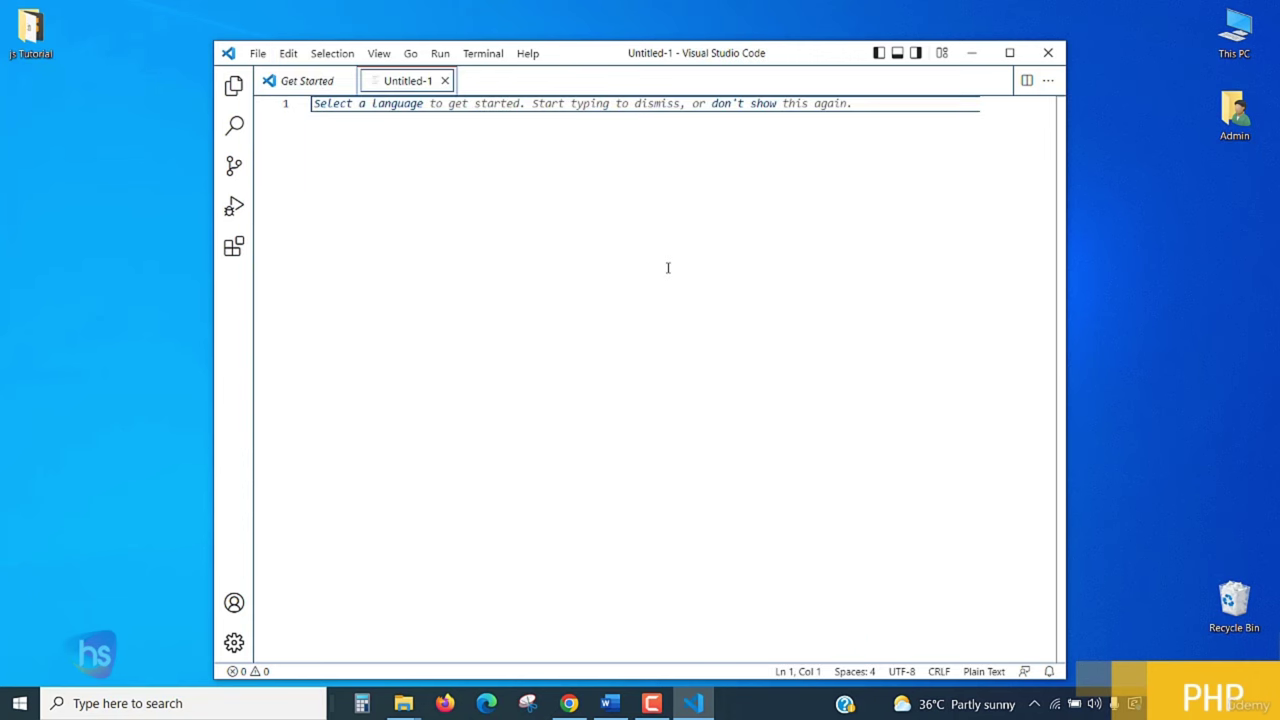